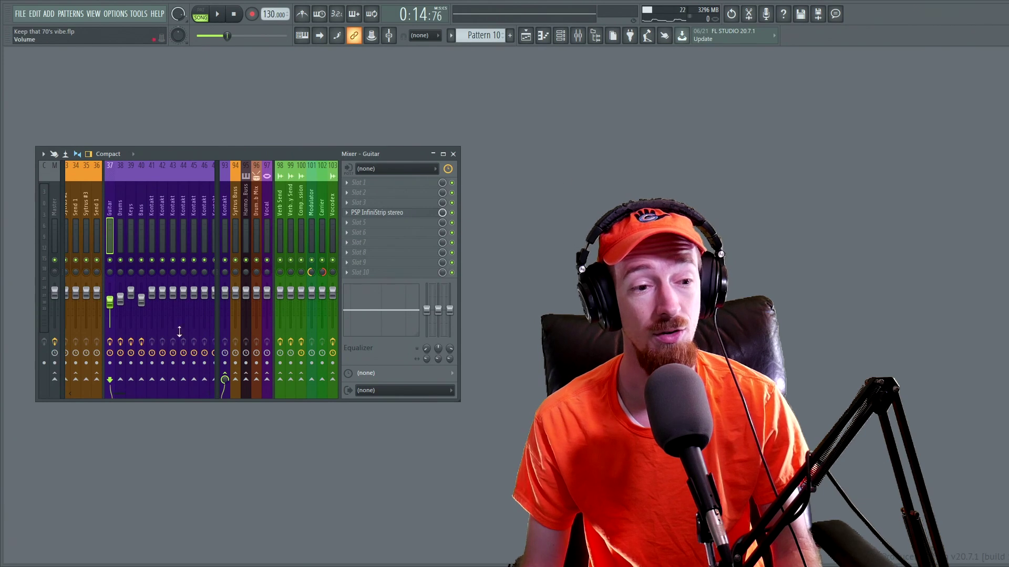
# Bypass the effects on the Guitar, Drums, Keys, Bass and Master mixer tracks and play the song section without processing.
pyautogui.click(110, 342)
pyautogui.click(120, 342)
pyautogui.click(131, 342)
pyautogui.click(141, 342)
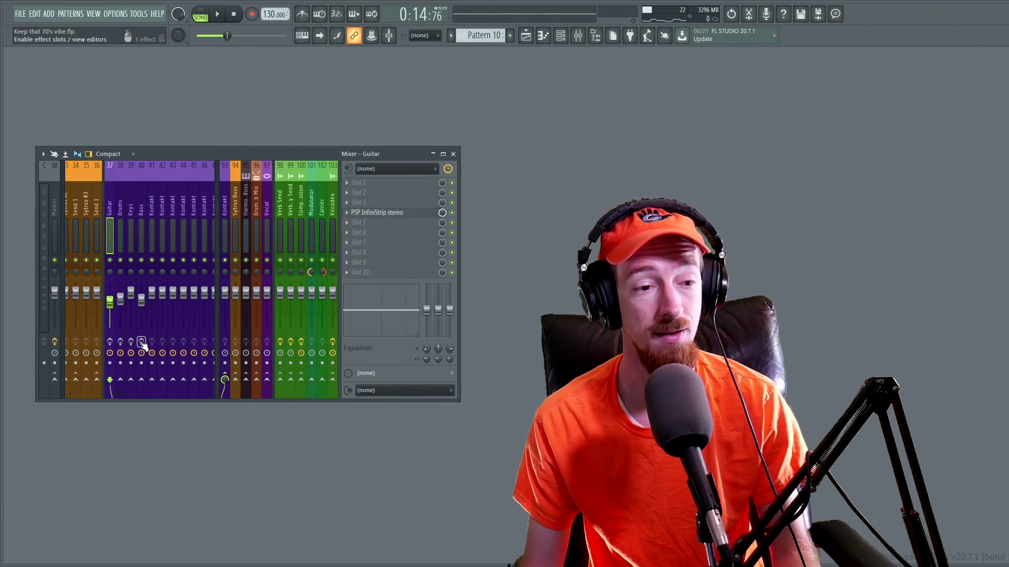
pyautogui.click(54, 342)
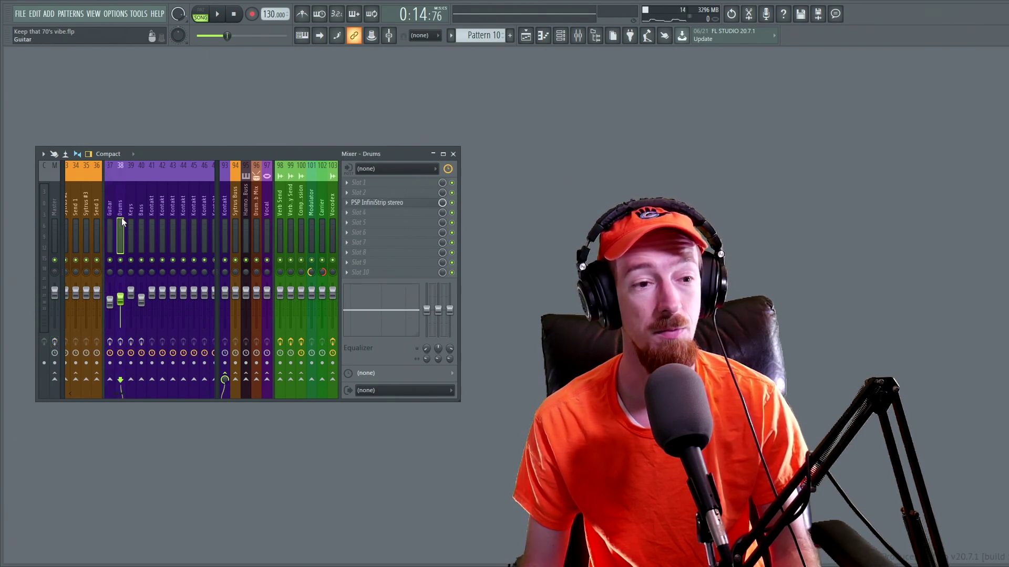
pyautogui.click(55, 225)
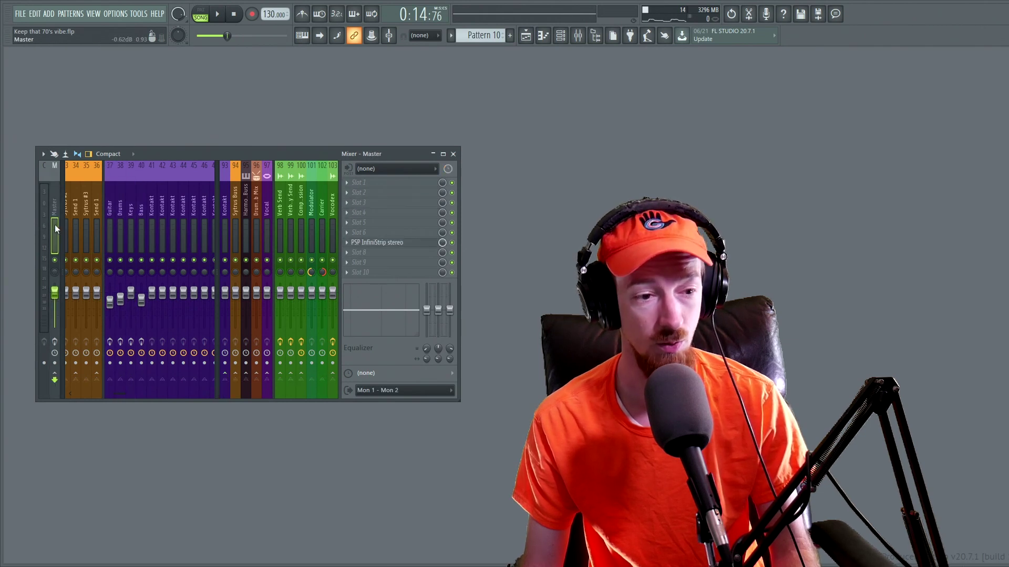
pyautogui.click(110, 231)
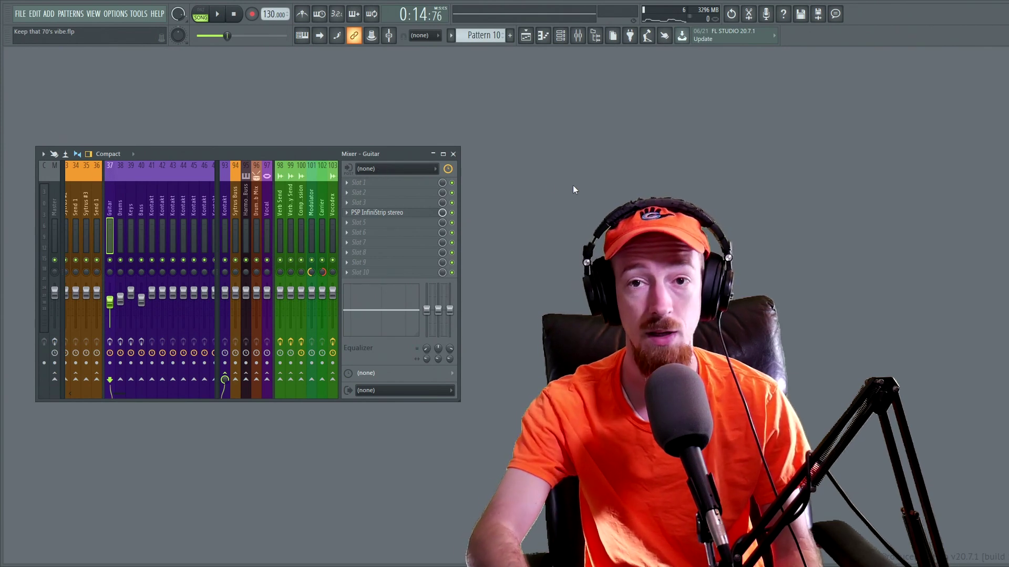
pyautogui.press('space')
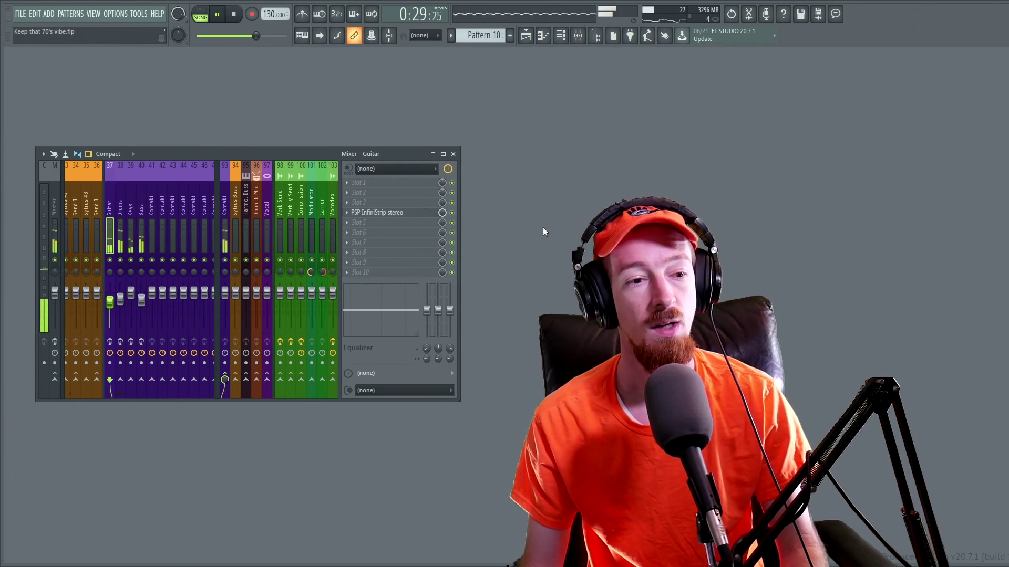
pyautogui.press('space')
# Re-enable the effects on the Bass, Keys, Drums, Guitar and Master tracks and play the same section with processing.
pyautogui.click(141, 342)
pyautogui.click(130, 342)
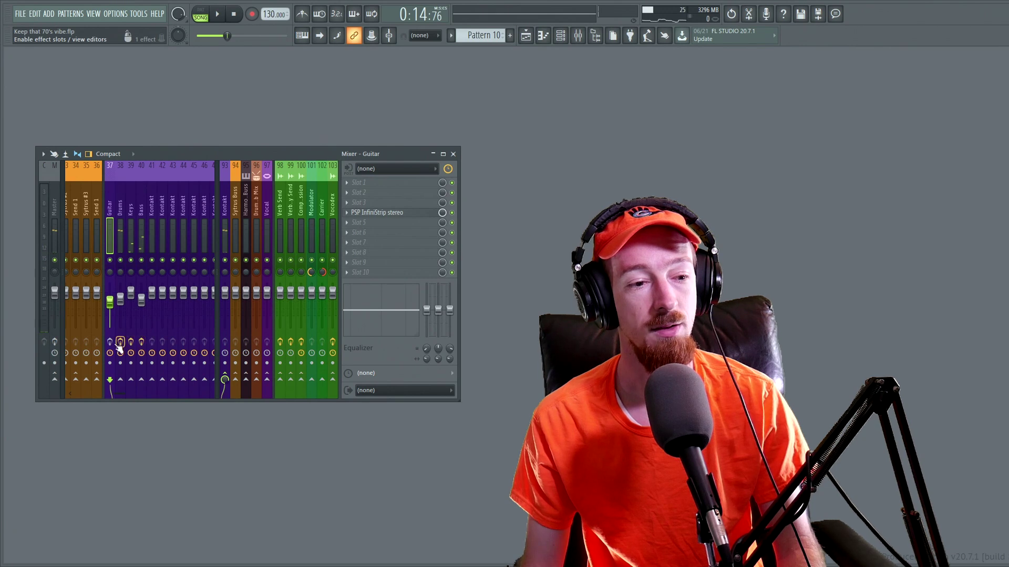
pyautogui.click(120, 342)
pyautogui.click(109, 342)
pyautogui.click(56, 342)
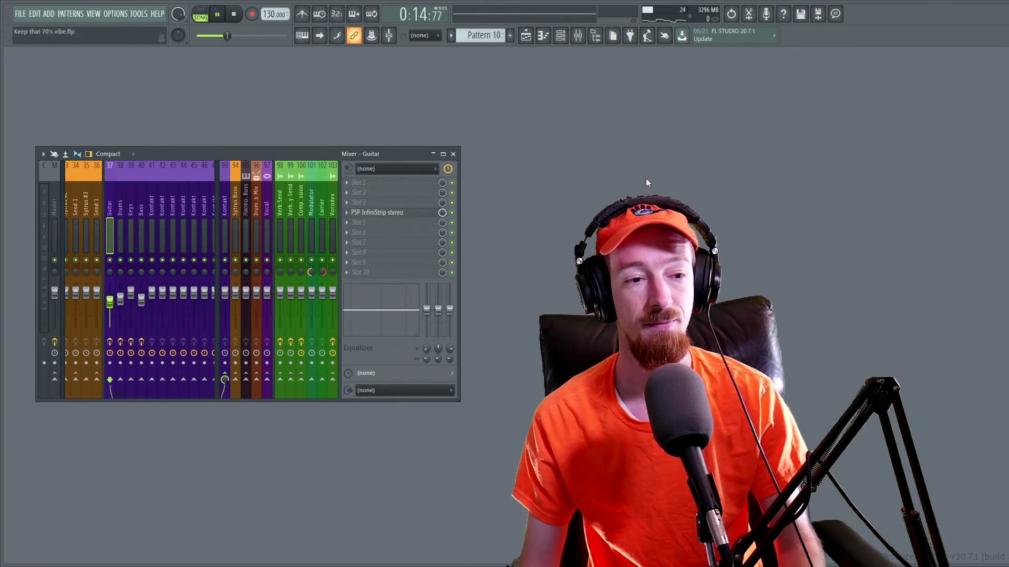
pyautogui.press('space')
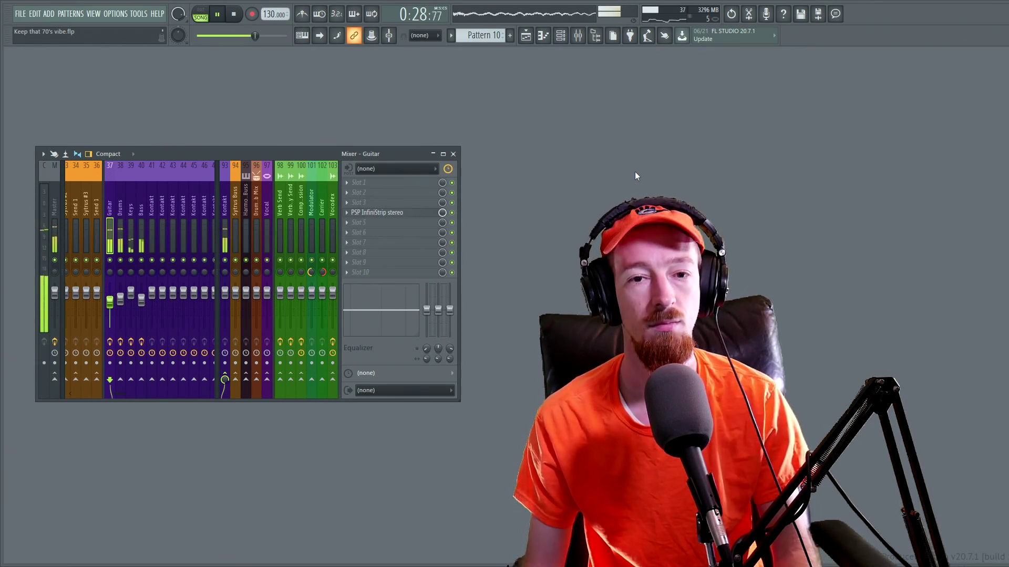
pyautogui.press('space')
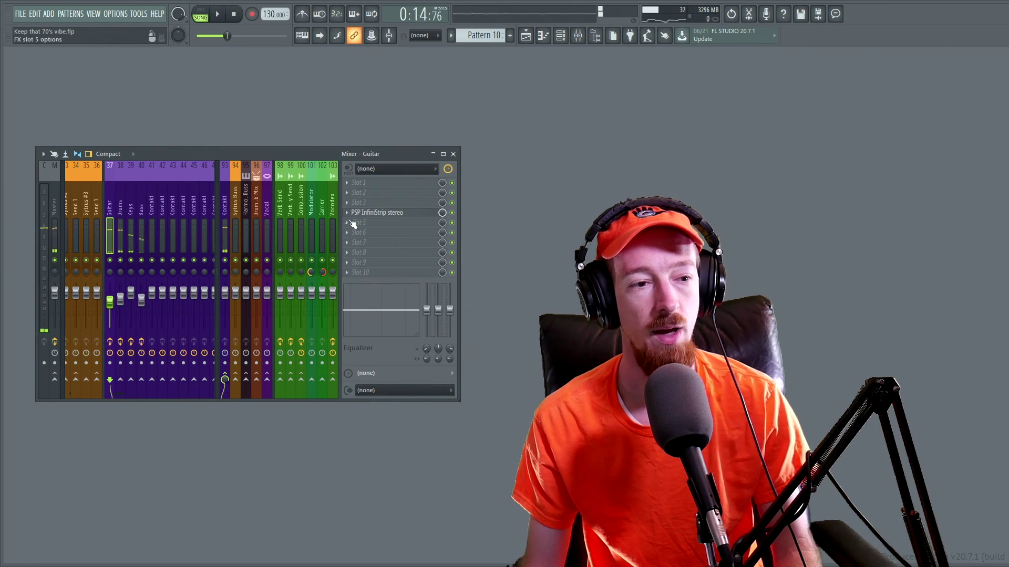
# Select the Guitar mixer track and solo it.
pyautogui.click(54, 226)
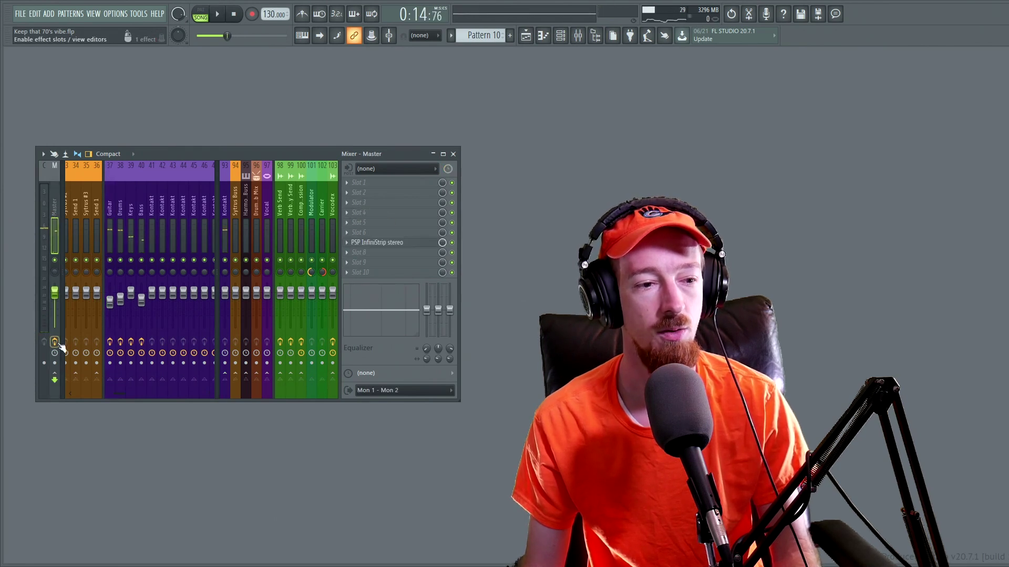
pyautogui.click(111, 204)
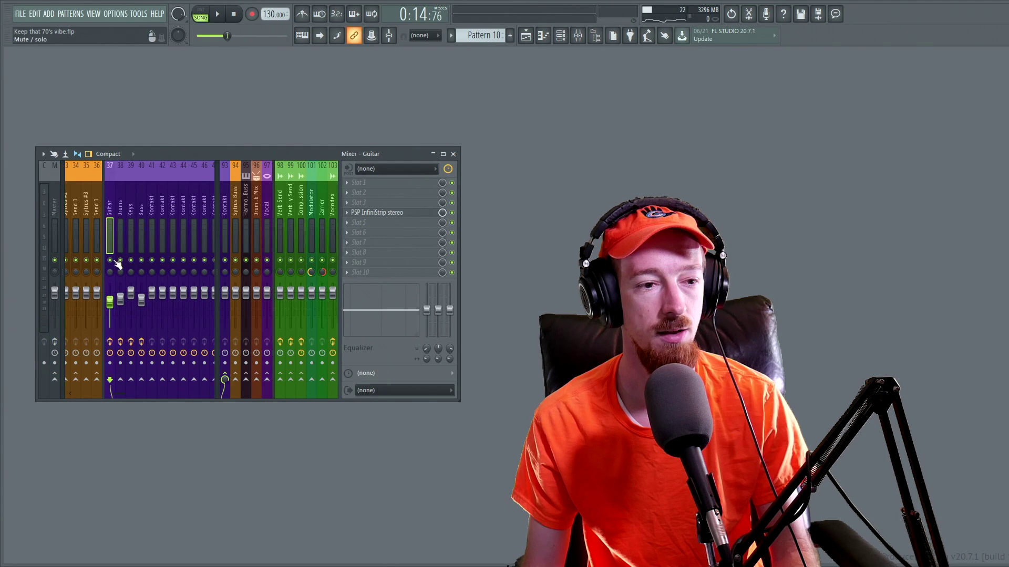
pyautogui.rightClick(111, 260)
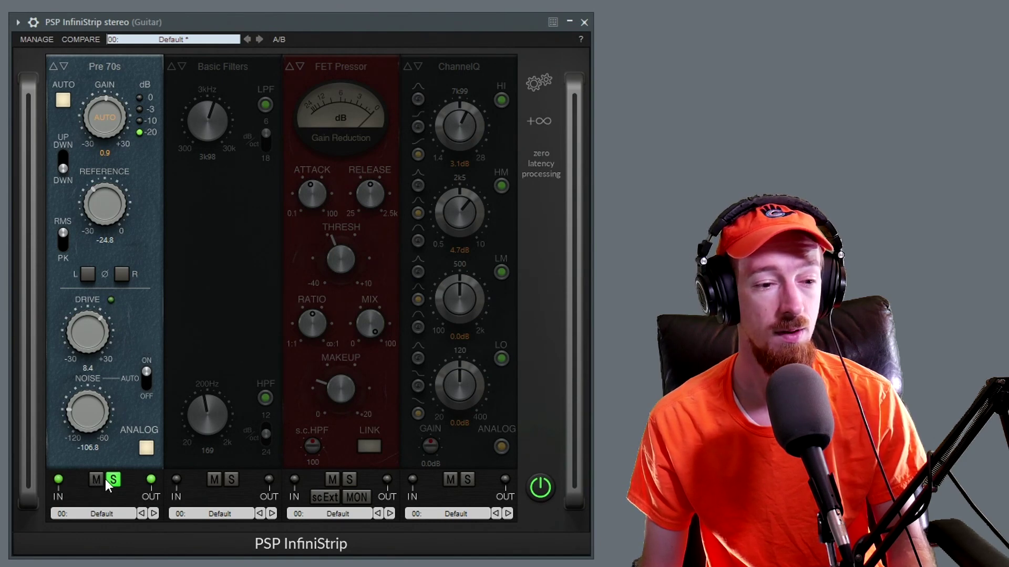
# Switch the Guitar's PSP InfiniStrip off and on to compare the sound with only the Pre 70s module soloed.
pyautogui.click(540, 488)
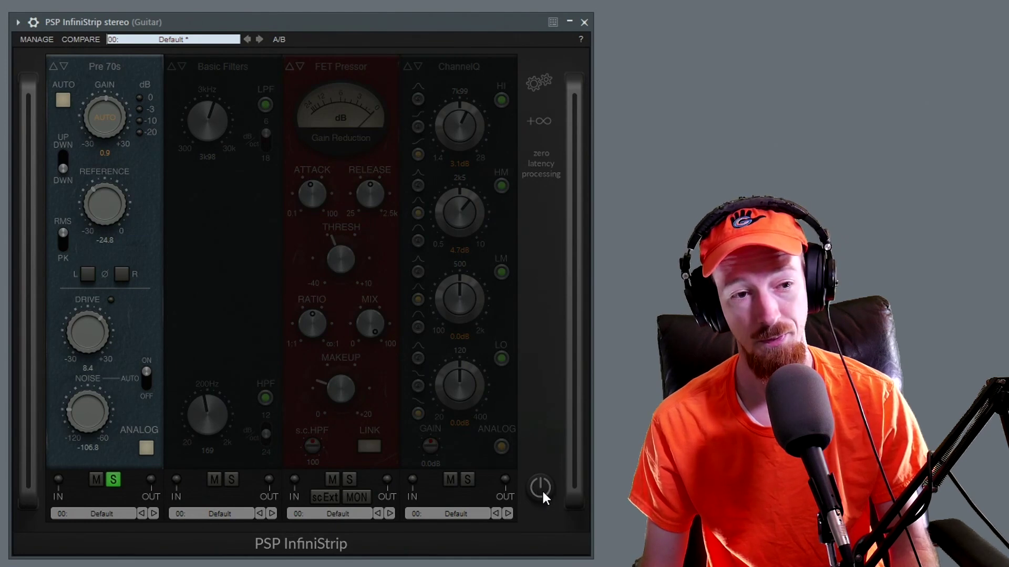
pyautogui.click(541, 488)
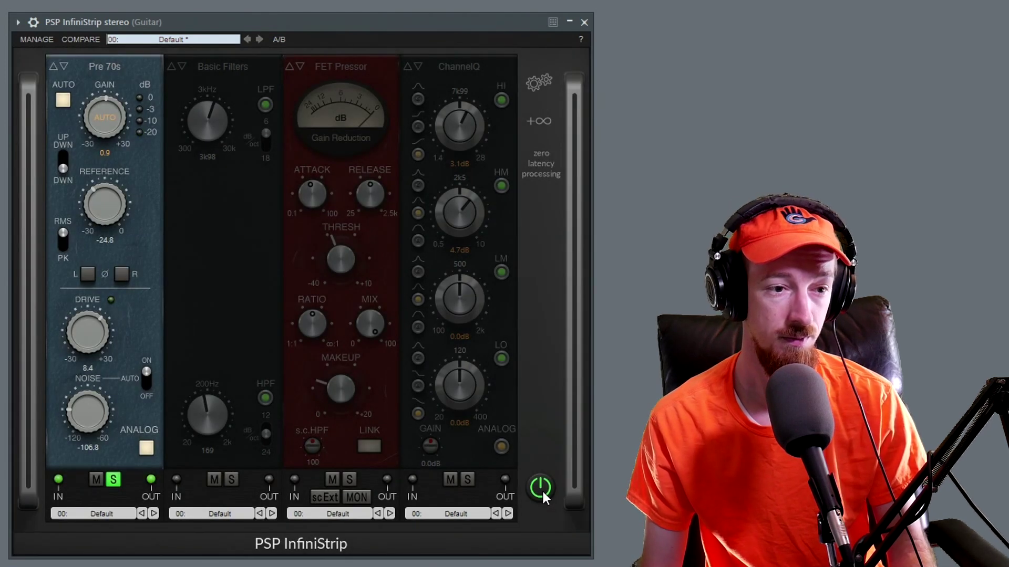
pyautogui.click(541, 488)
pyautogui.click(541, 490)
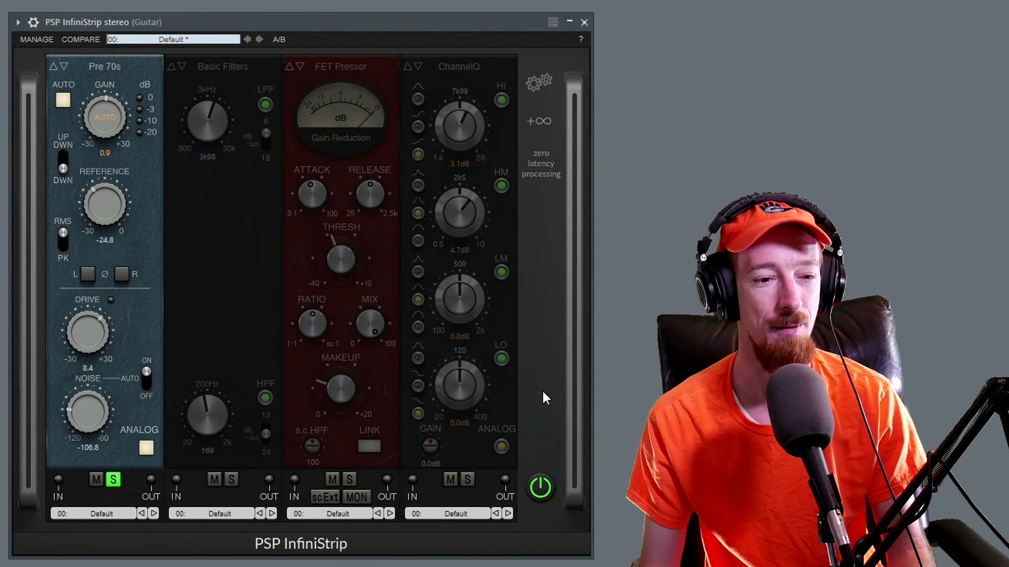
# Solo the Basic Filters module alongside Pre 70s, setting its low-pass filter to 4k47 and its high-pass filter to 121 Hz.
pyautogui.click(231, 479)
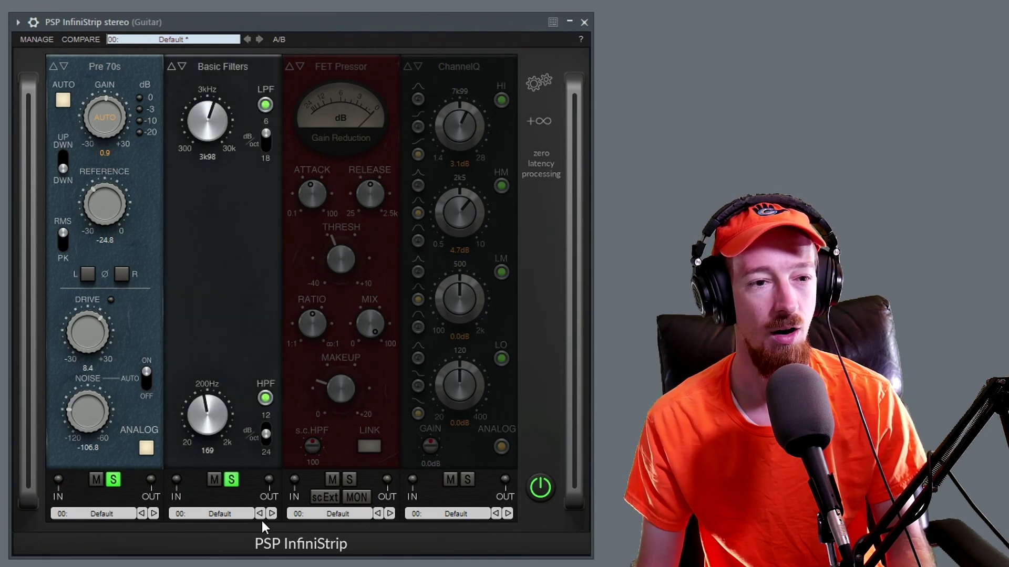
pyautogui.press('space')
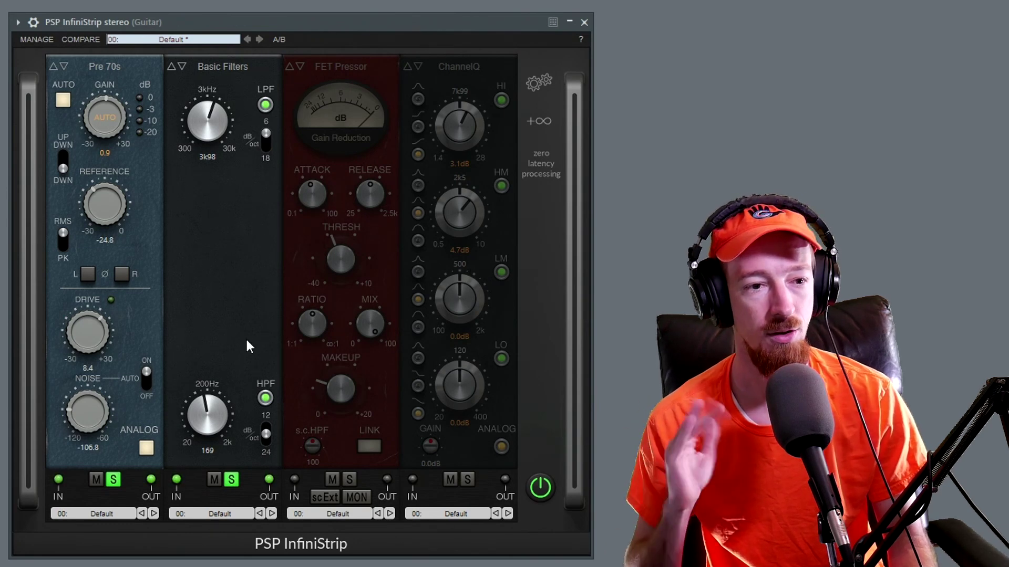
pyautogui.moveTo(210, 134); pyautogui.dragTo(201, 53)
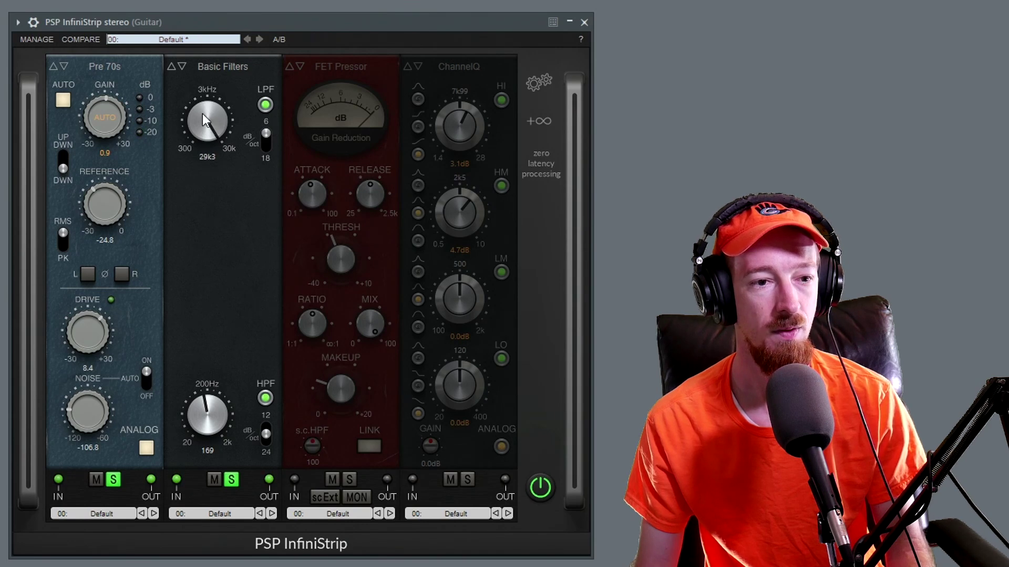
pyautogui.moveTo(200, 141); pyautogui.dragTo(192, 201)
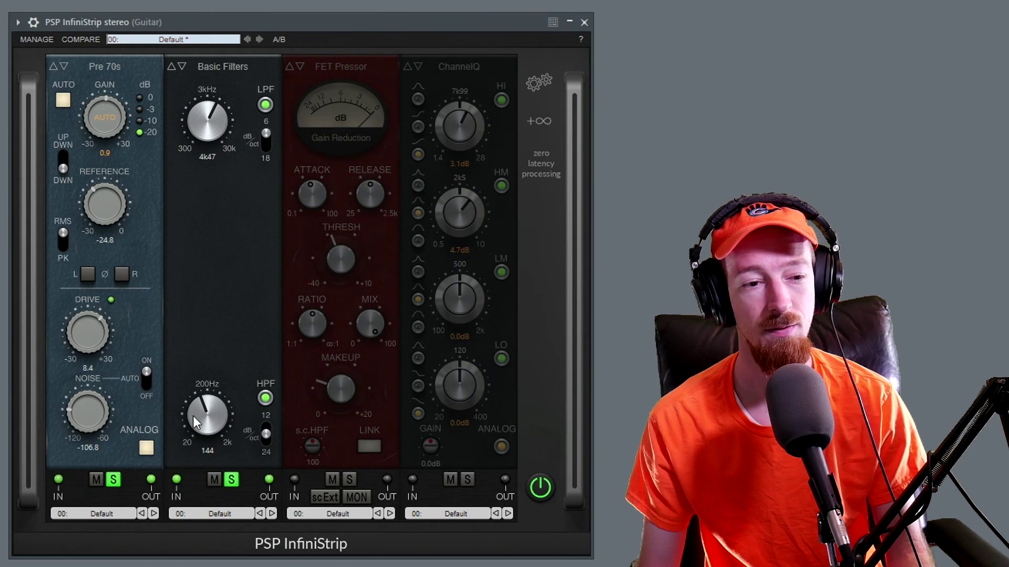
pyautogui.moveTo(197, 392); pyautogui.dragTo(187, 422)
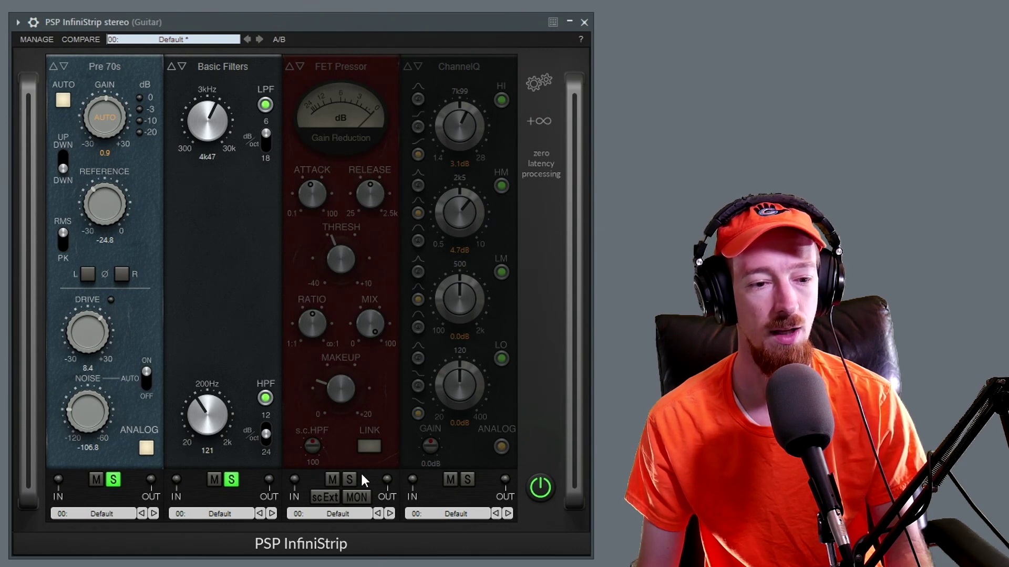
# Add the FET Pressor module to the soloed modules and set its release to 68.9 during playback.
pyautogui.click(349, 478)
pyautogui.moveTo(341, 257)
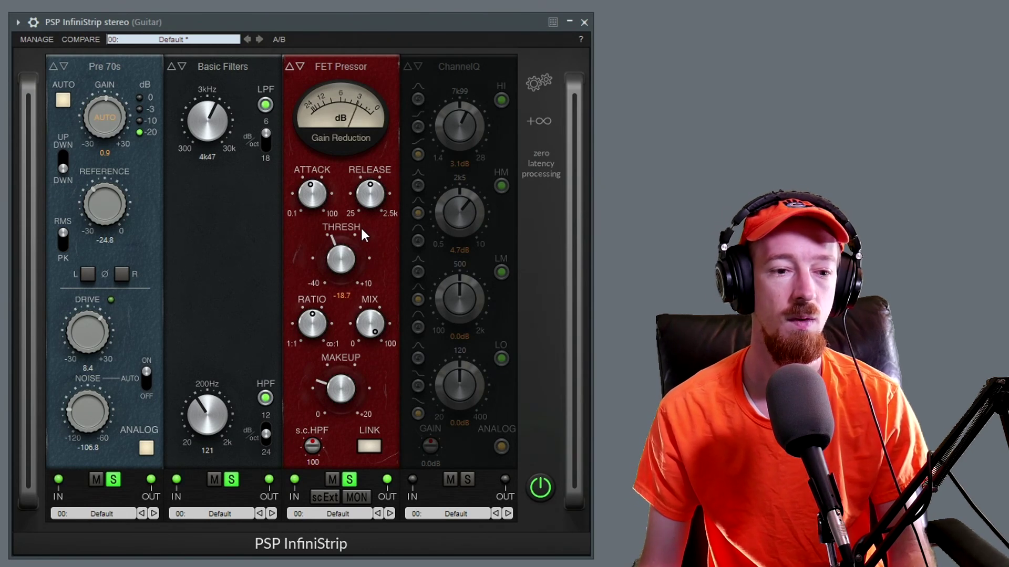
pyautogui.moveTo(355, 377)
pyautogui.moveTo(308, 195)
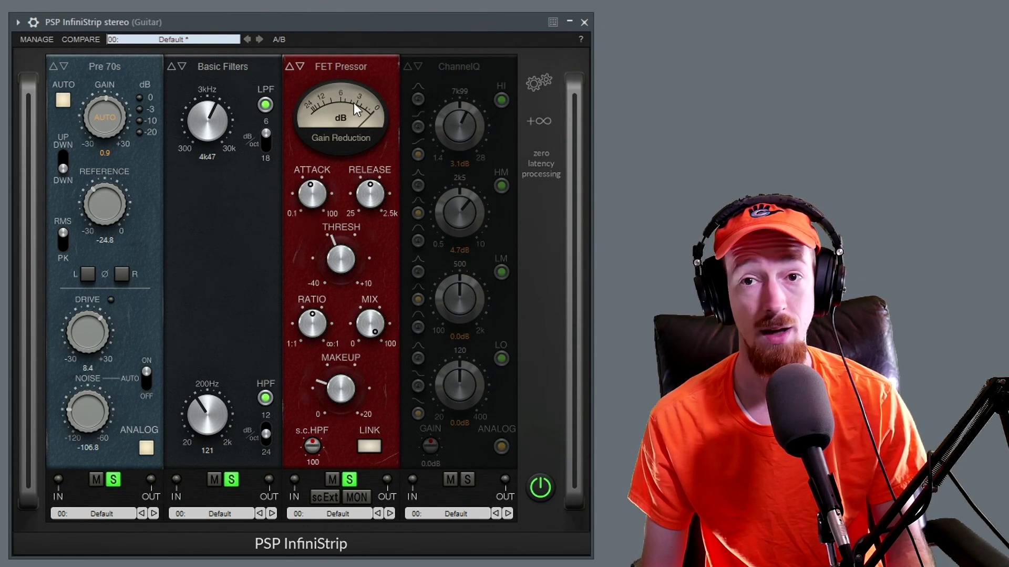
pyautogui.moveTo(370, 191); pyautogui.dragTo(367, 254)
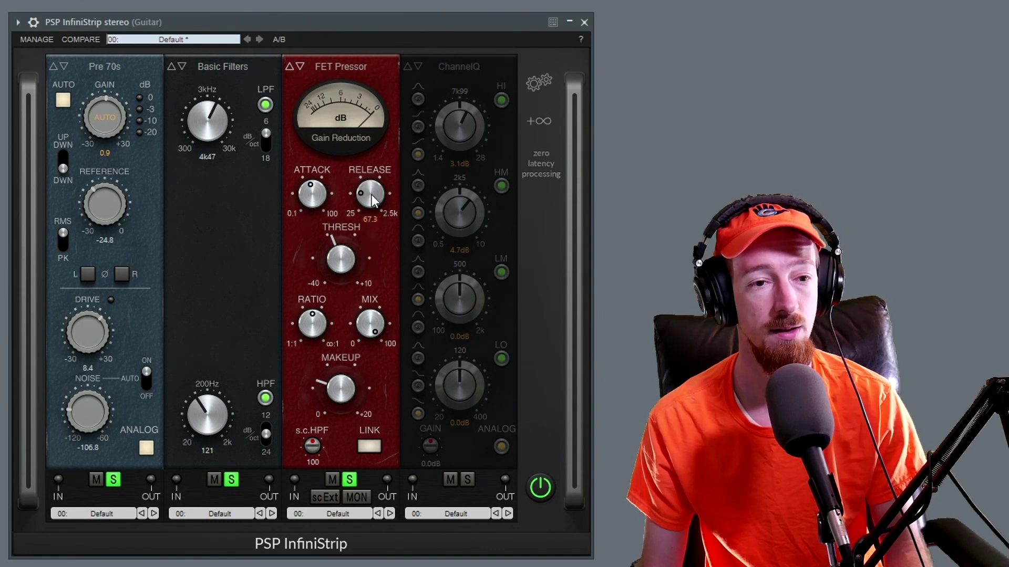
pyautogui.press('space')
pyautogui.moveTo(371, 196); pyautogui.dragTo(361, 194)
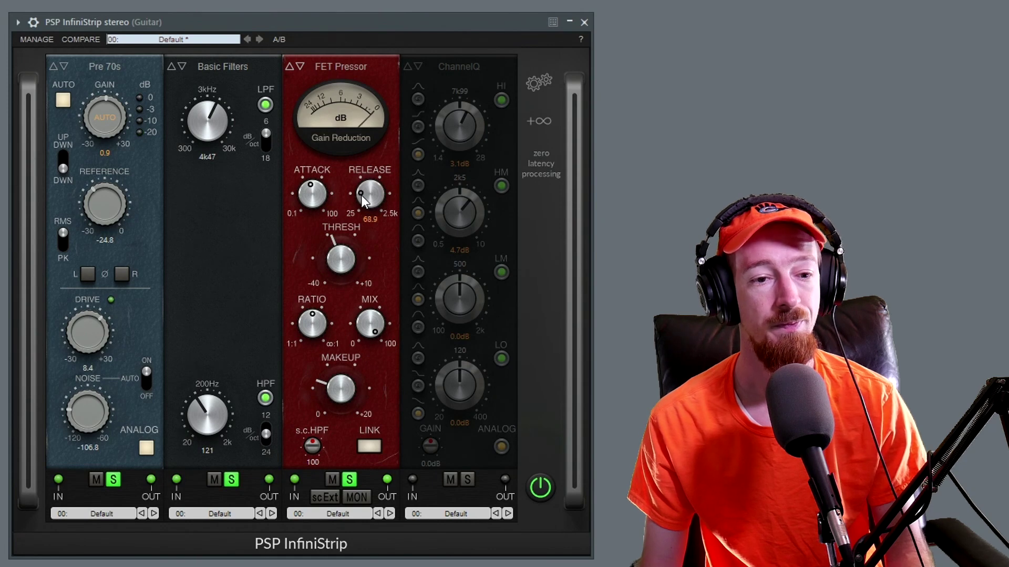
# Review the FET Pressor's threshold, ratio, makeup and release settings while listening to the guitar.
pyautogui.moveTo(292, 270)
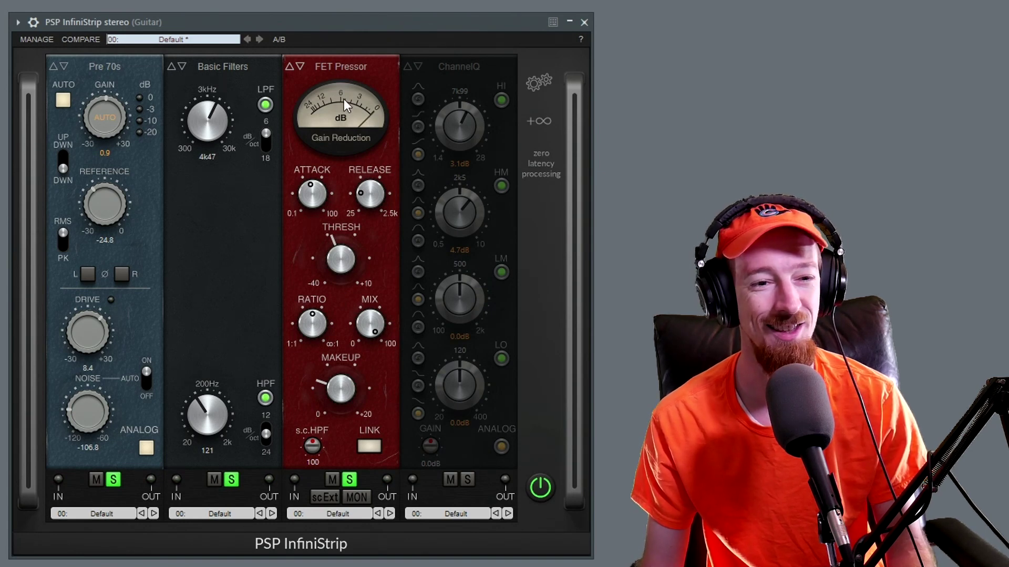
pyautogui.moveTo(354, 236)
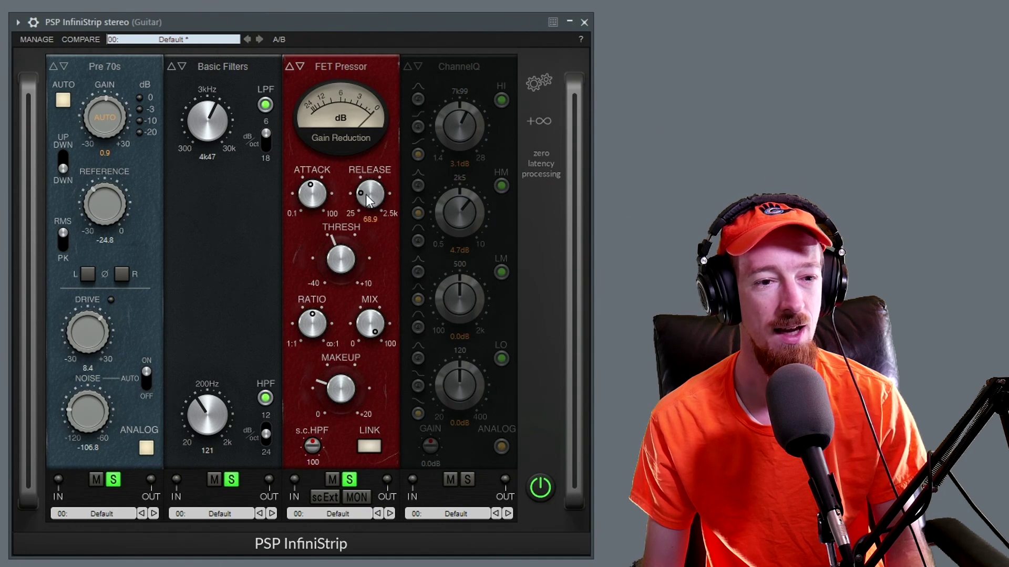
pyautogui.moveTo(339, 255)
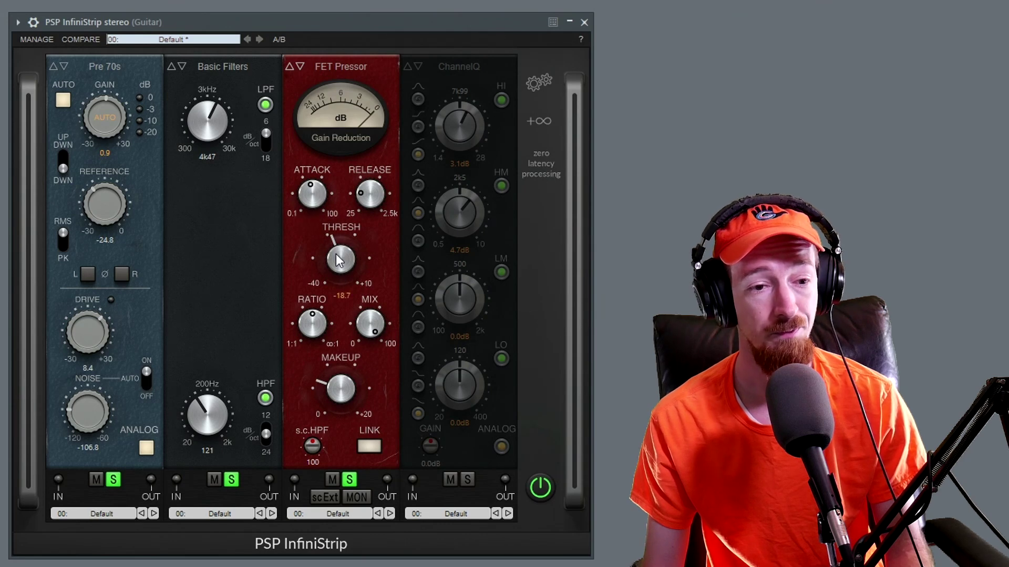
pyautogui.press('space')
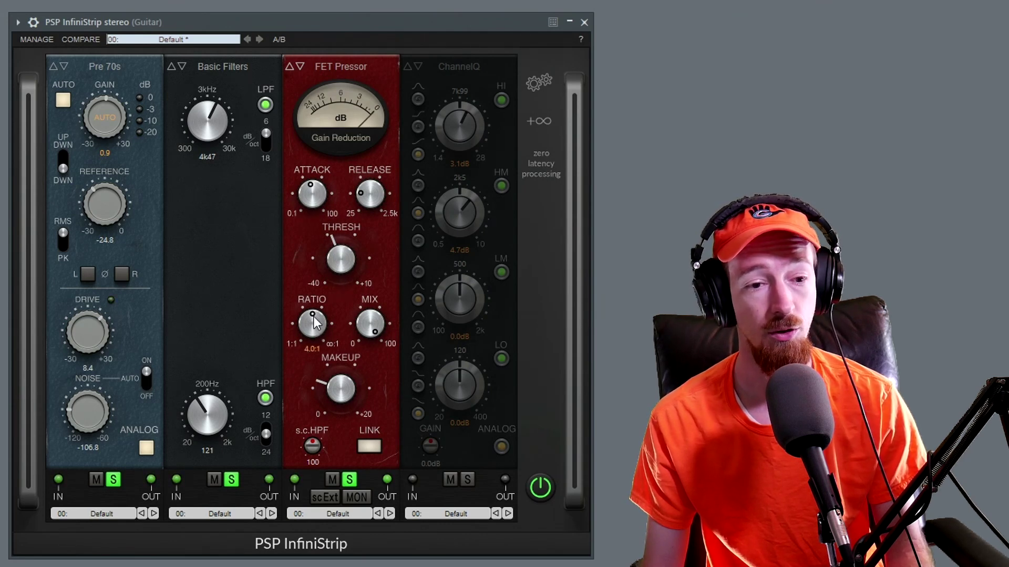
pyautogui.moveTo(337, 404)
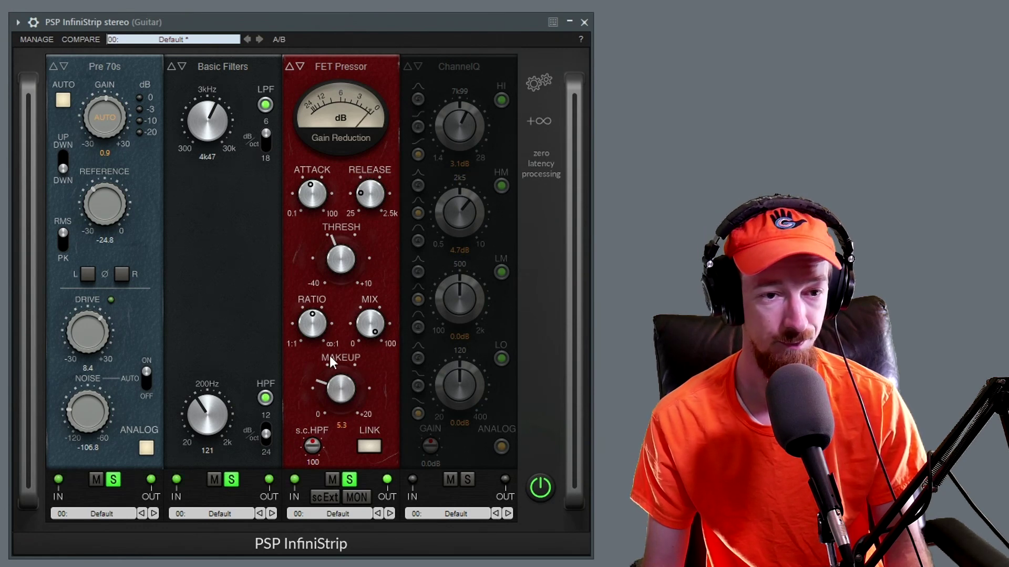
pyautogui.moveTo(372, 192)
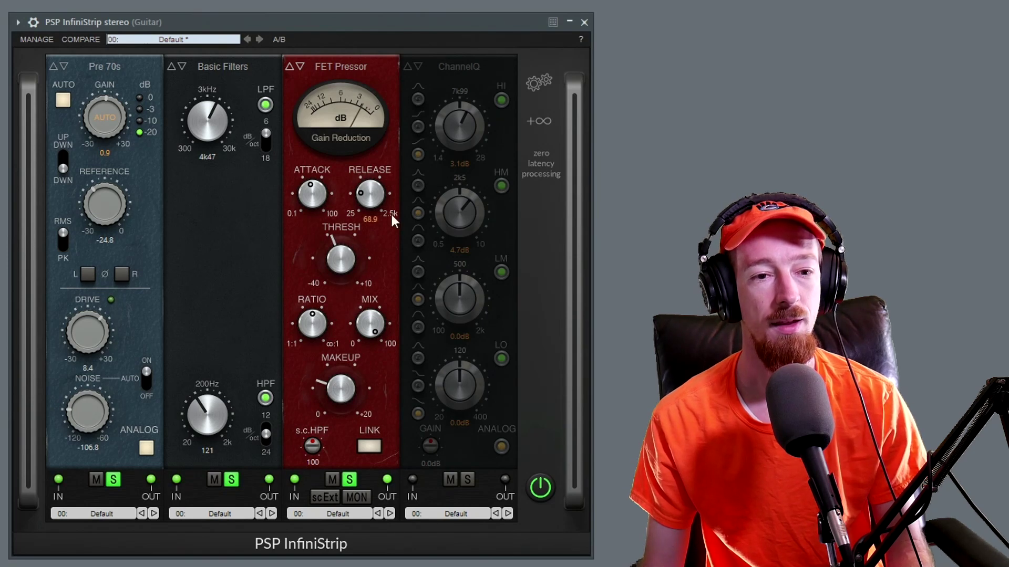
# Add ChannelQ to the soloed modules and compare the guitar's sound with Basic Filters muted and unmuted.
pyautogui.click(465, 481)
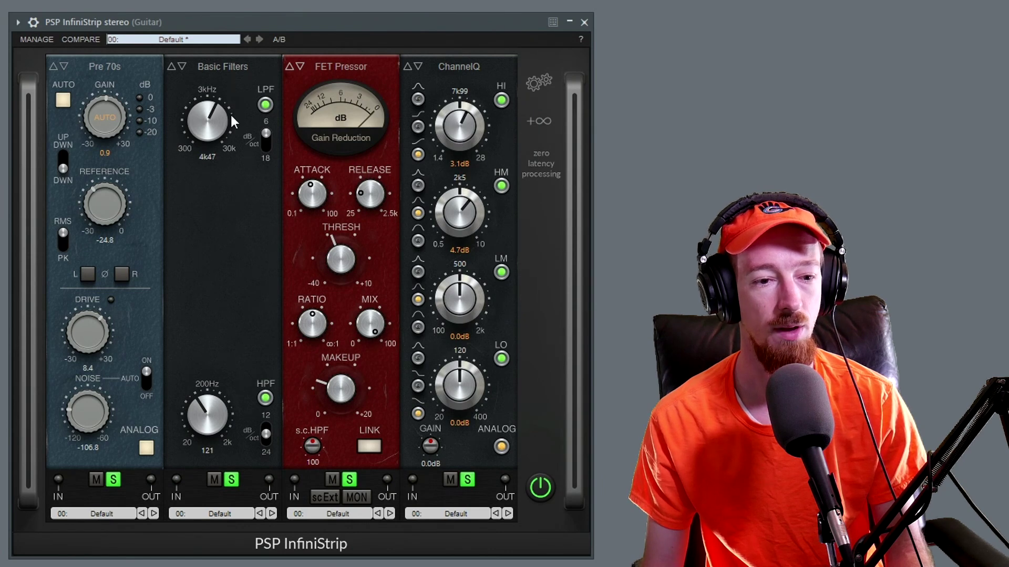
pyautogui.click(212, 479)
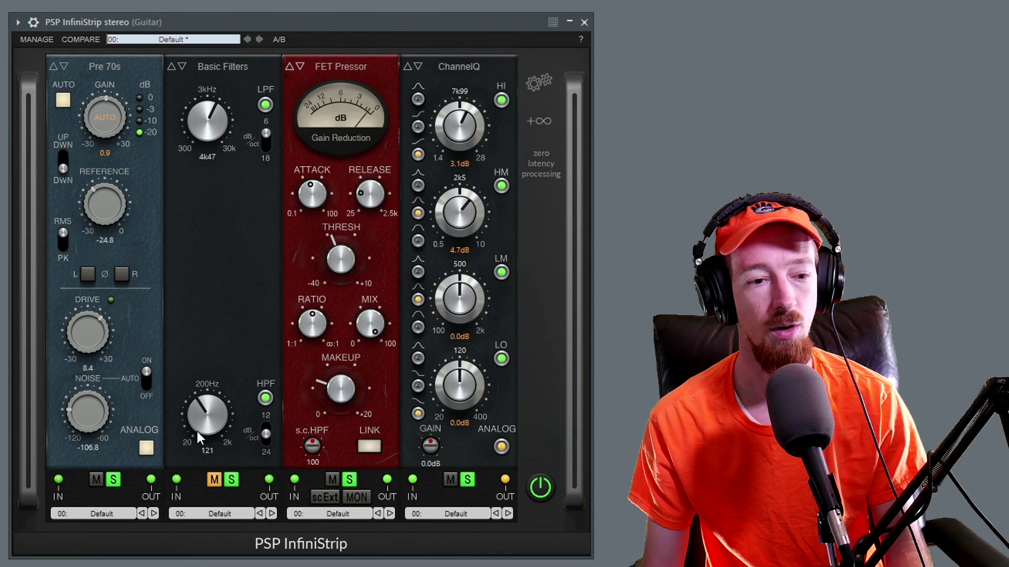
pyautogui.click(212, 480)
pyautogui.click(213, 480)
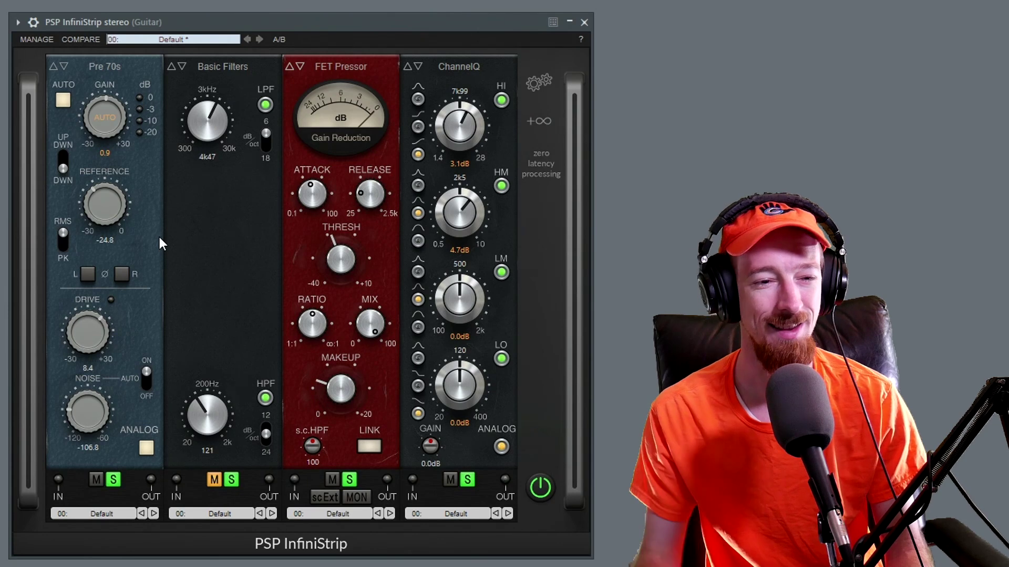
pyautogui.press('space')
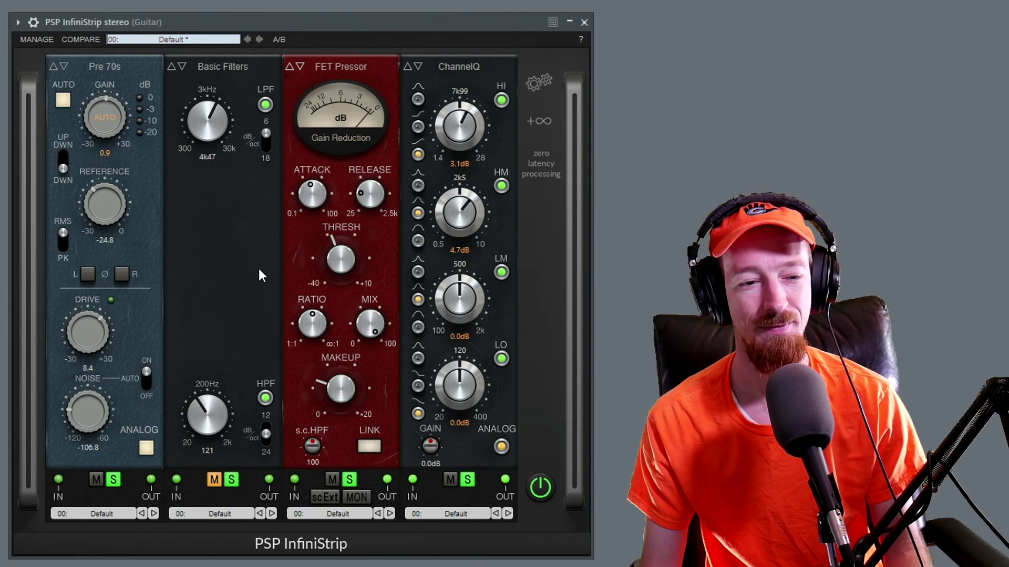
pyautogui.click(215, 480)
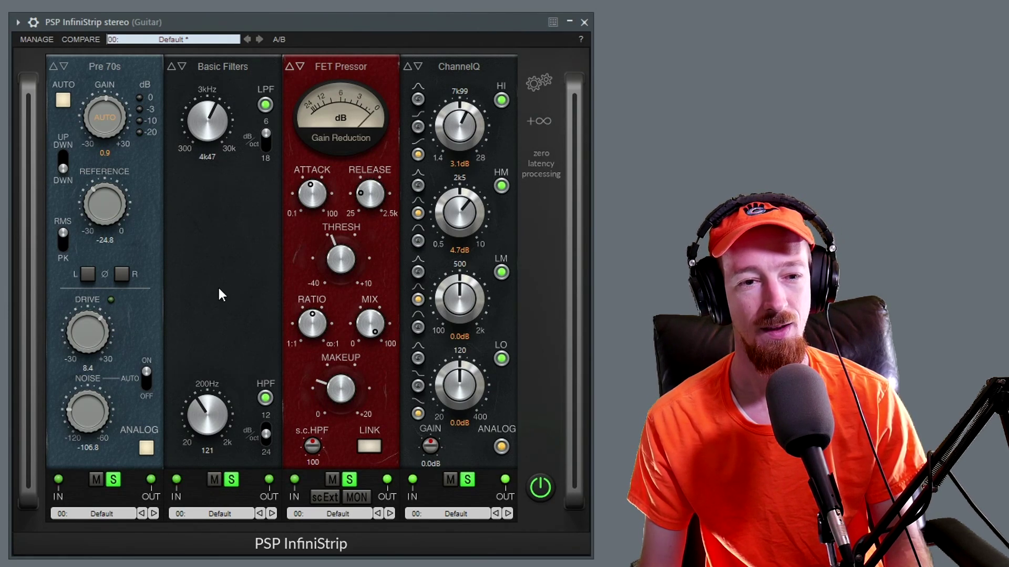
# Stop playback and take ChannelQ, FET Pressor, Basic Filters and Pre 70s out of solo.
pyautogui.press('space')
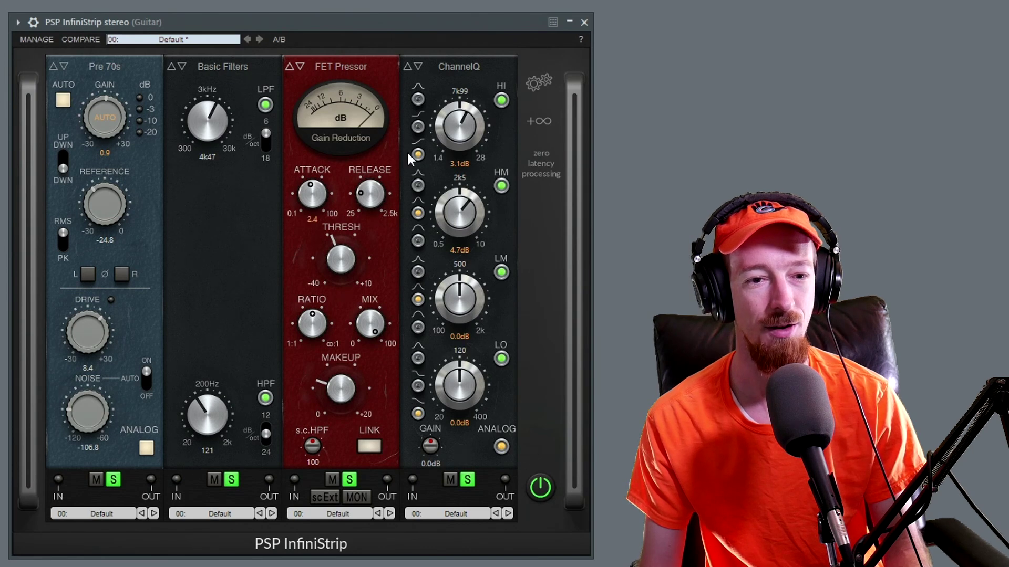
pyautogui.moveTo(390, 193)
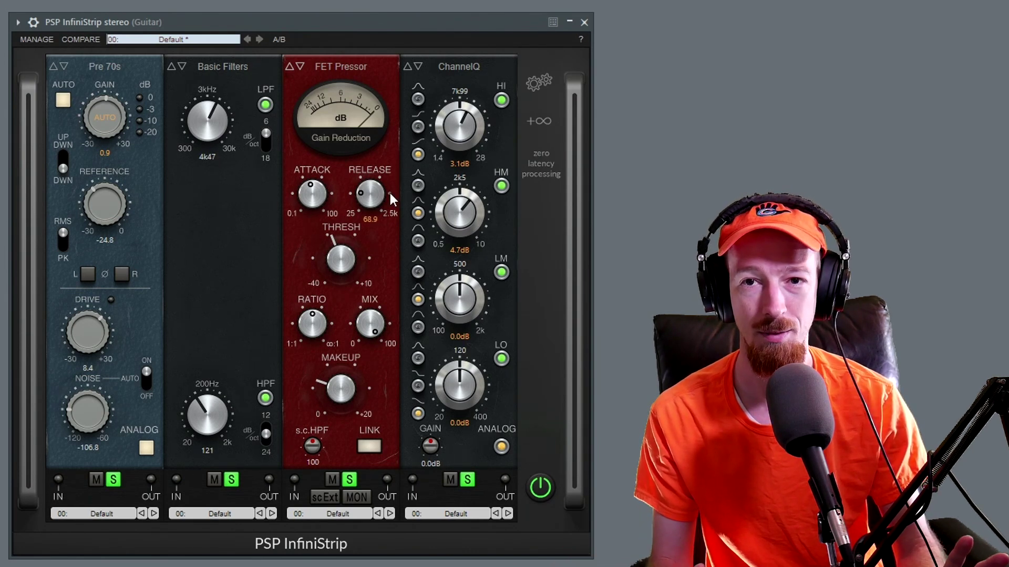
pyautogui.press('space')
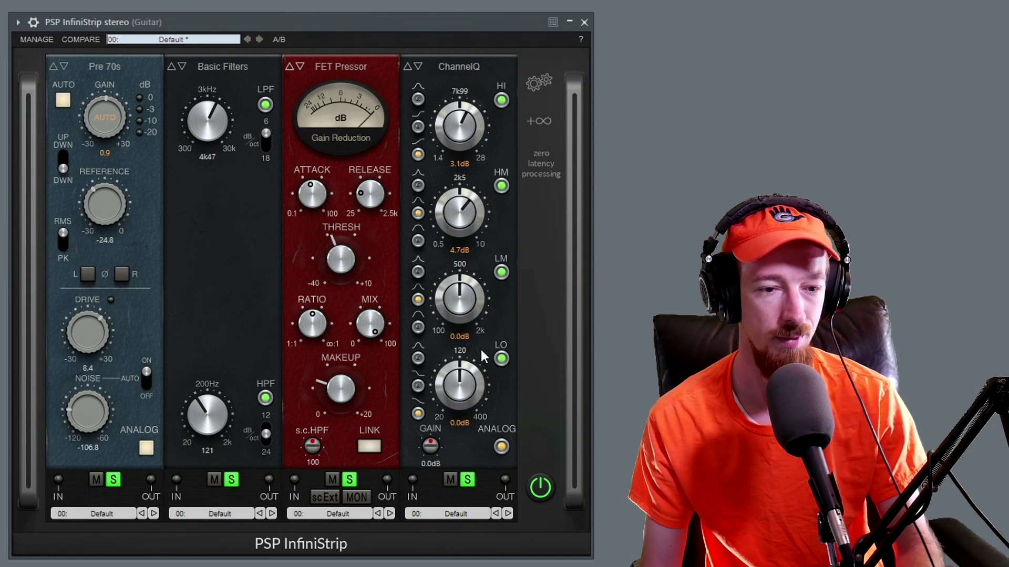
pyautogui.click(463, 479)
pyautogui.click(349, 480)
pyautogui.click(231, 479)
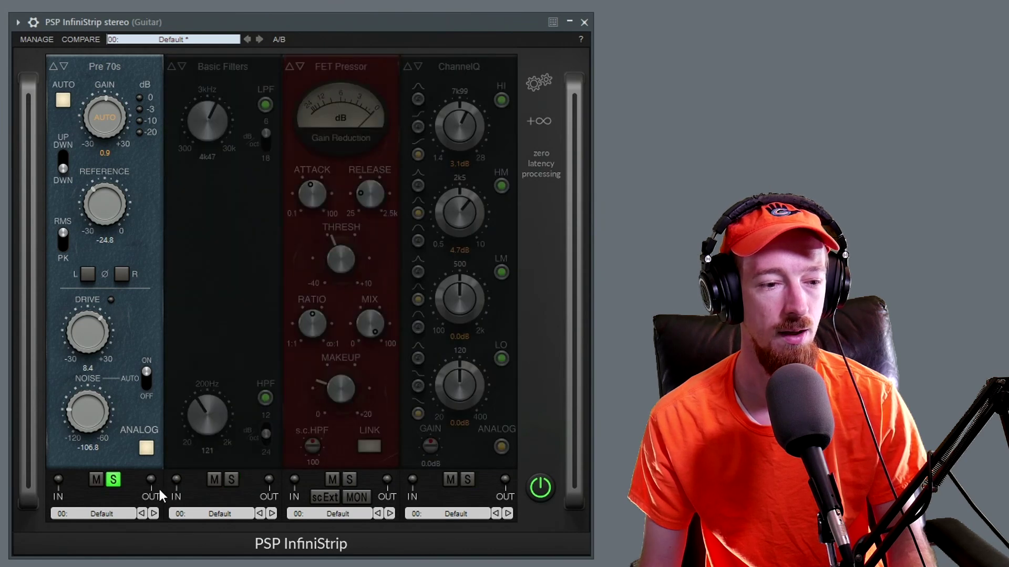
pyautogui.click(113, 480)
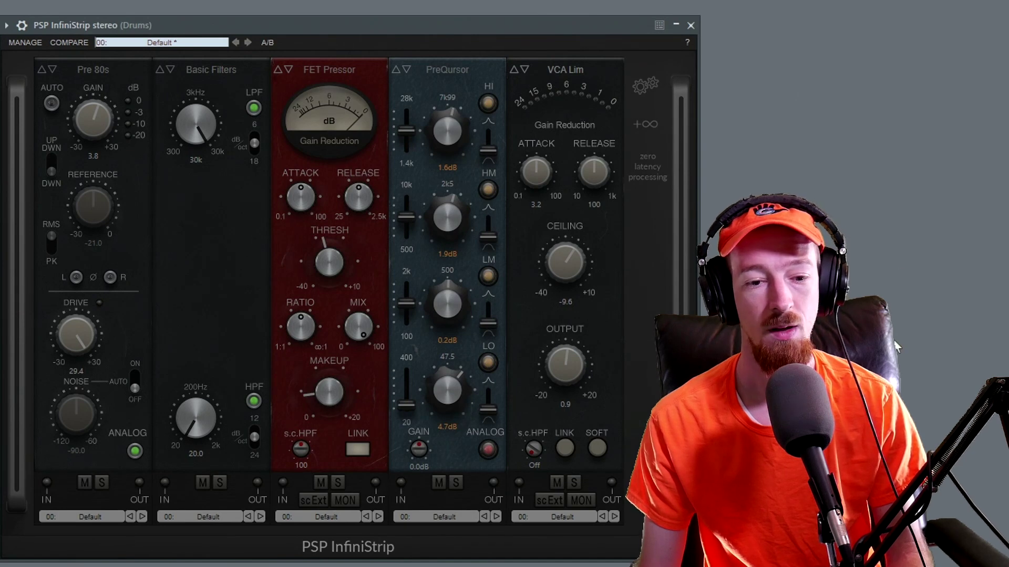
# Compare the drums with the Pre 80s drive lowered to -27.6 during playback, and set the drive to 30.0.
pyautogui.press('space')
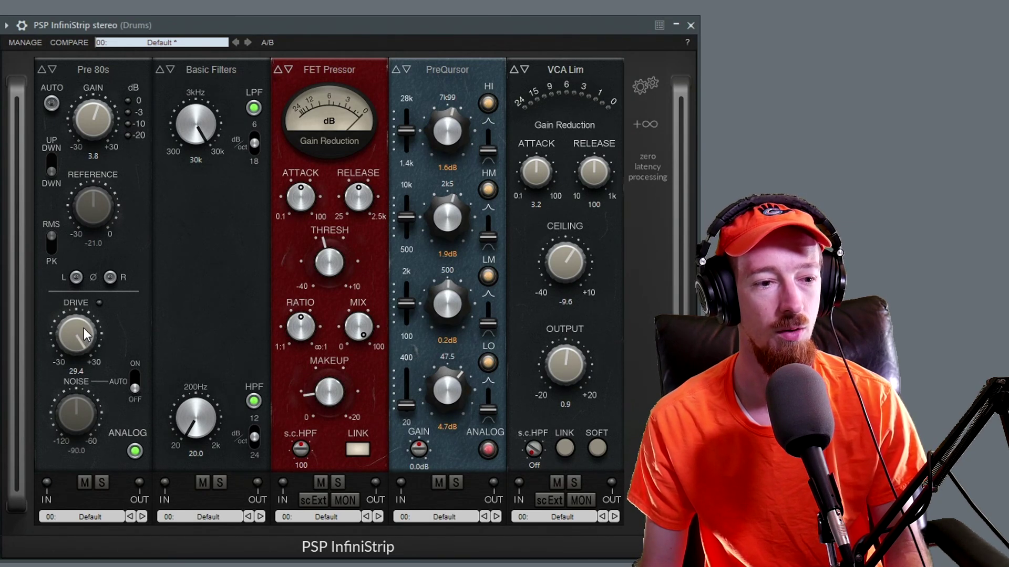
pyautogui.moveTo(77, 330); pyautogui.dragTo(89, 518)
pyautogui.press('space')
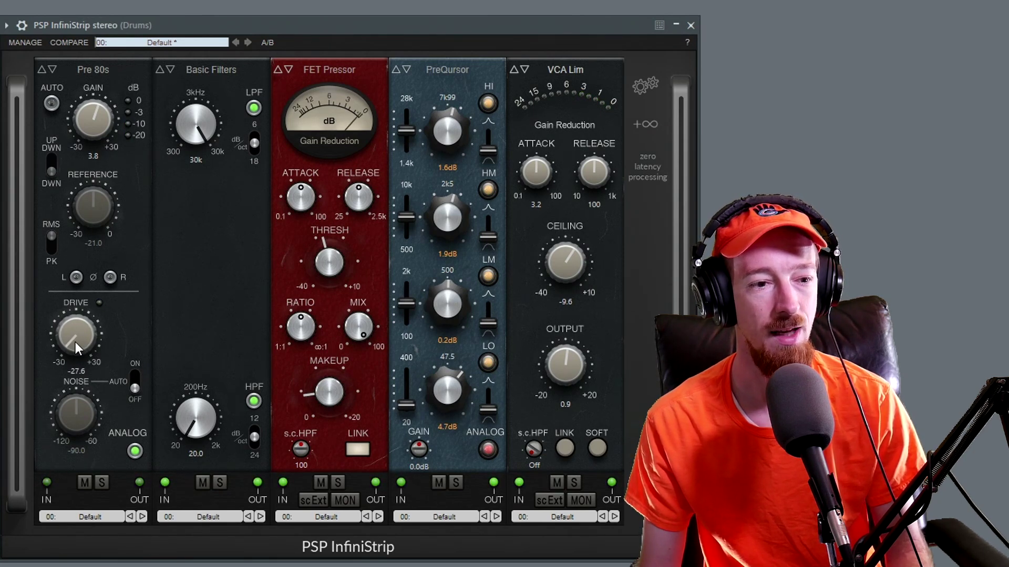
pyautogui.moveTo(77, 336); pyautogui.dragTo(87, 88)
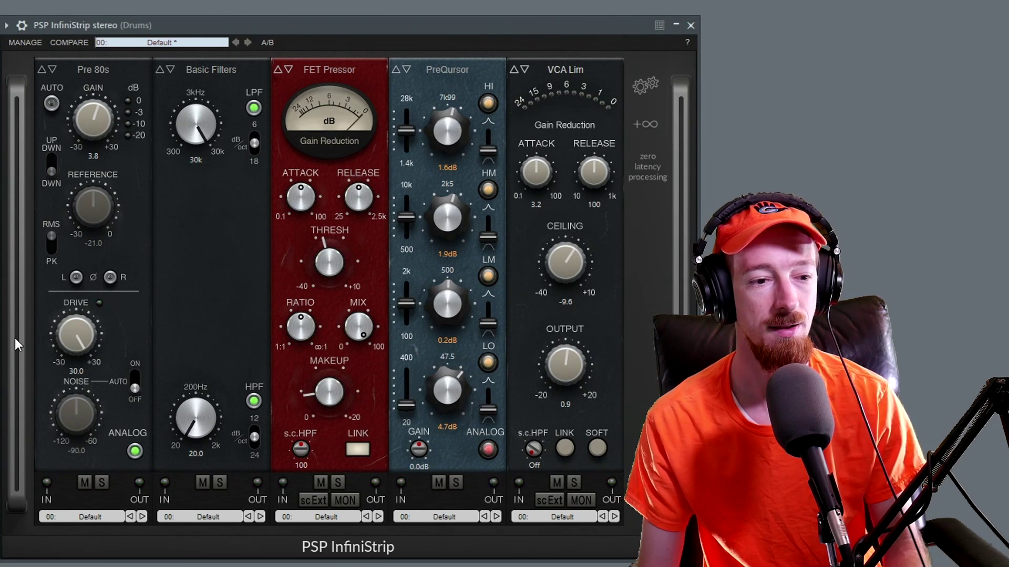
# Solo the Pre 80s module, audition its drive at -30.0, and return it to 30.0.
pyautogui.click(99, 481)
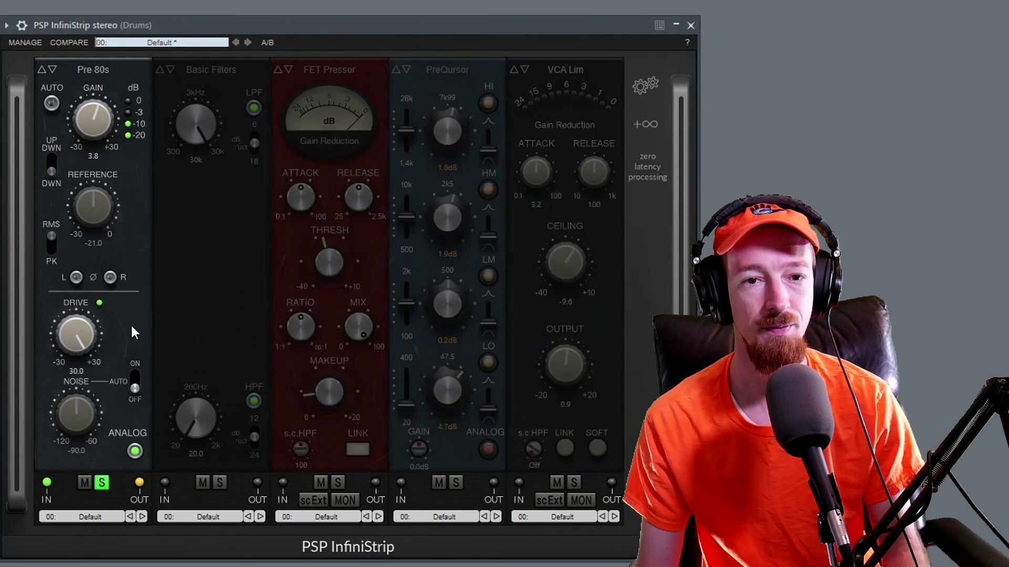
pyautogui.moveTo(79, 331); pyautogui.dragTo(65, 339)
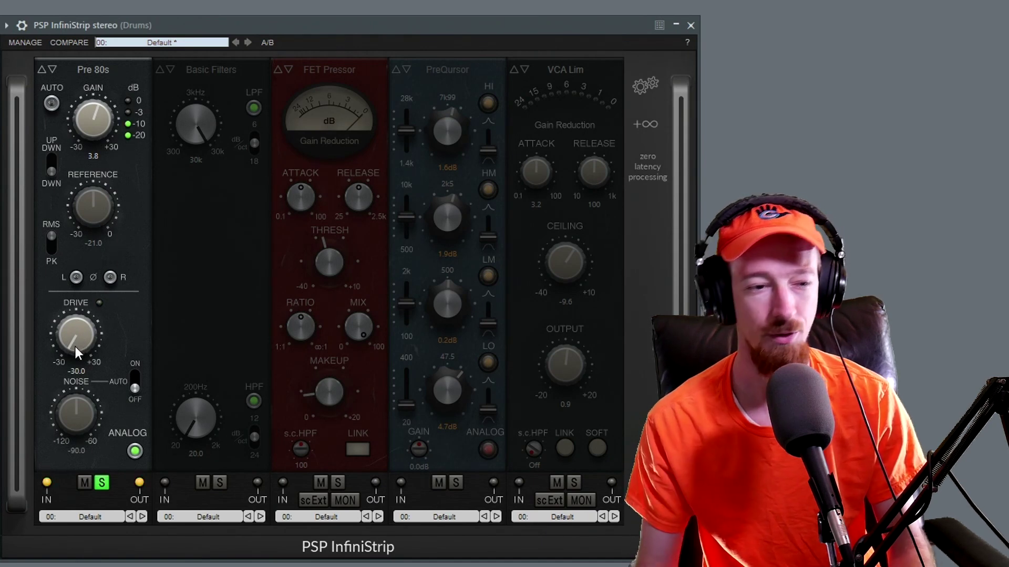
pyautogui.doubleClick(77, 328)
pyautogui.moveTo(103, 332); pyautogui.dragTo(86, 195)
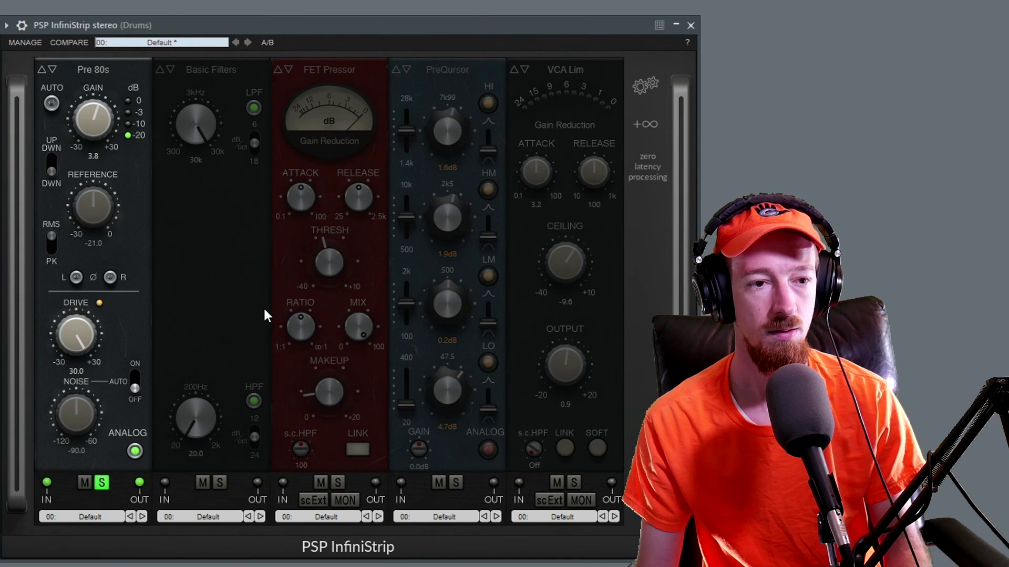
# Add Basic Filters and FET Pressor to the soloed modules and compare the FET compressor with the VCA and Opto types.
pyautogui.click(218, 483)
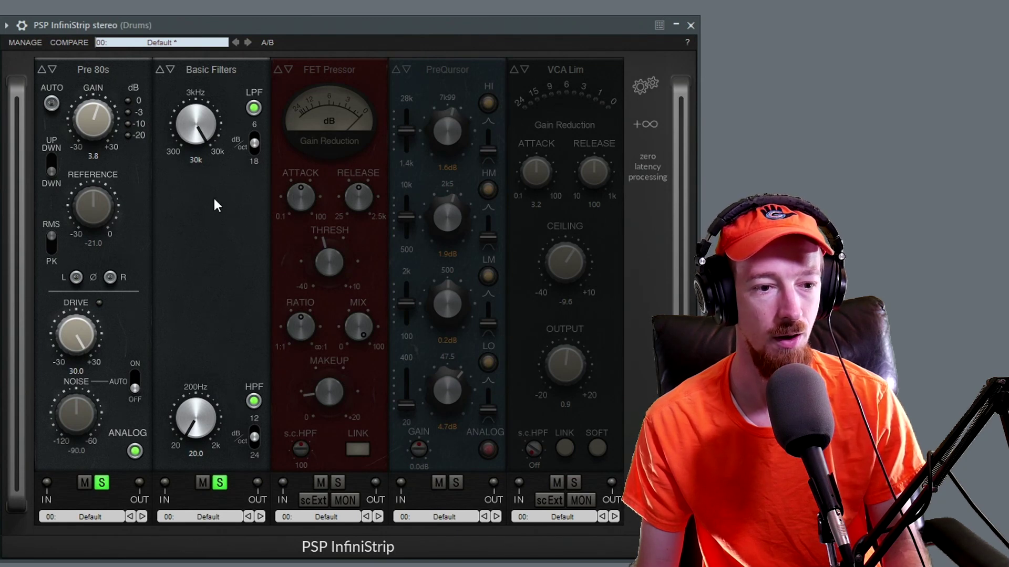
pyautogui.click(337, 483)
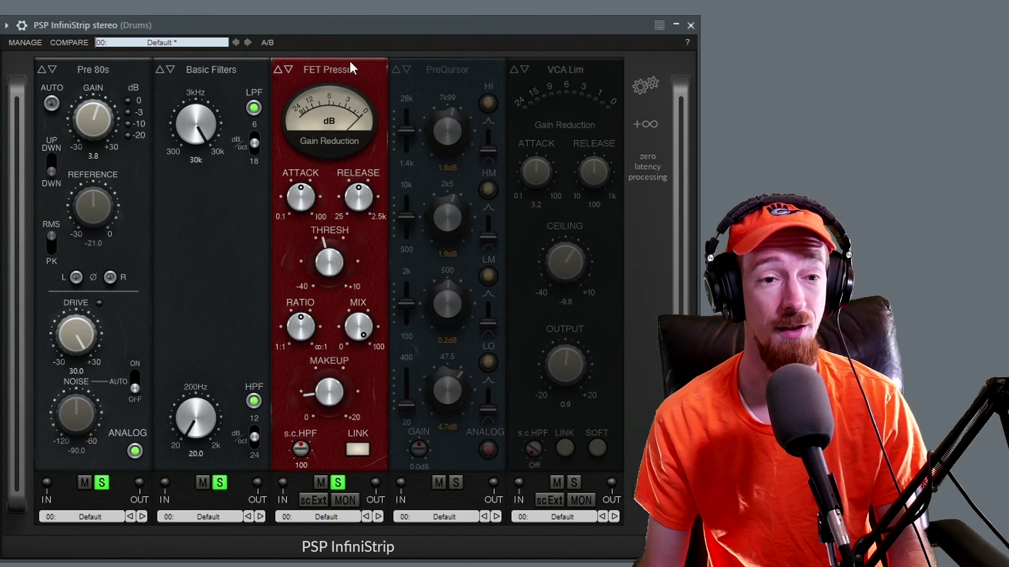
pyautogui.click(288, 74)
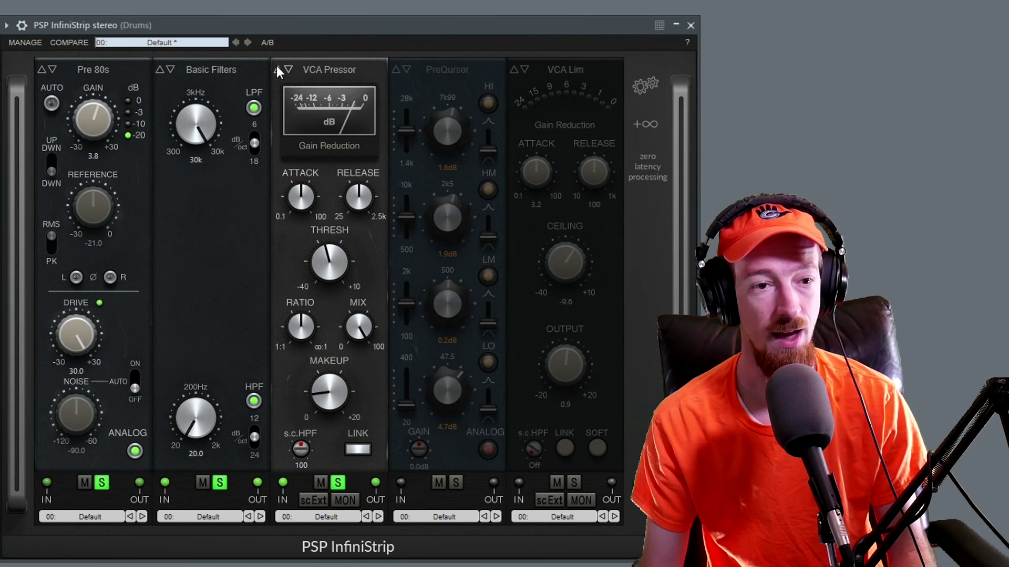
pyautogui.click(277, 68)
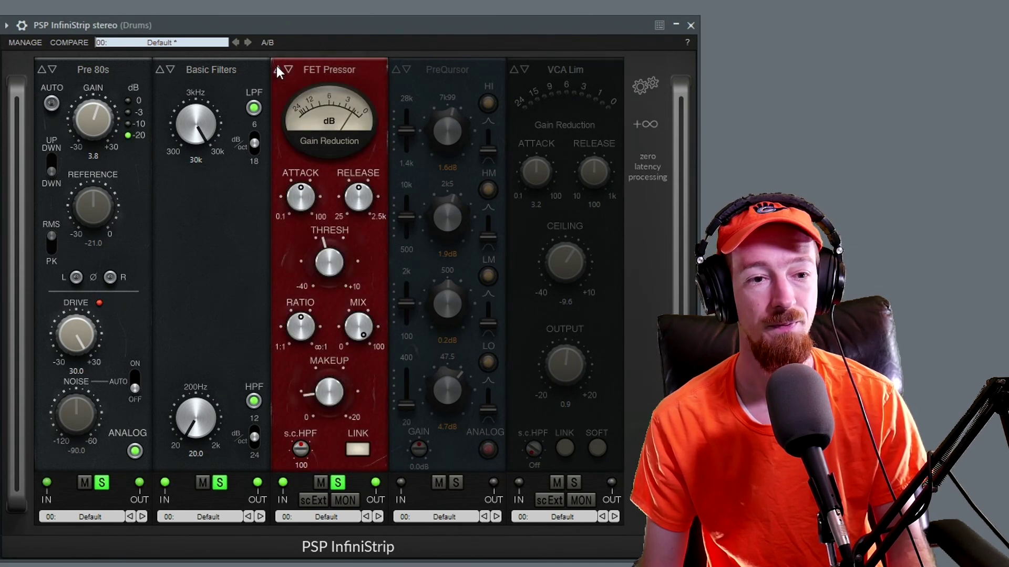
pyautogui.click(277, 68)
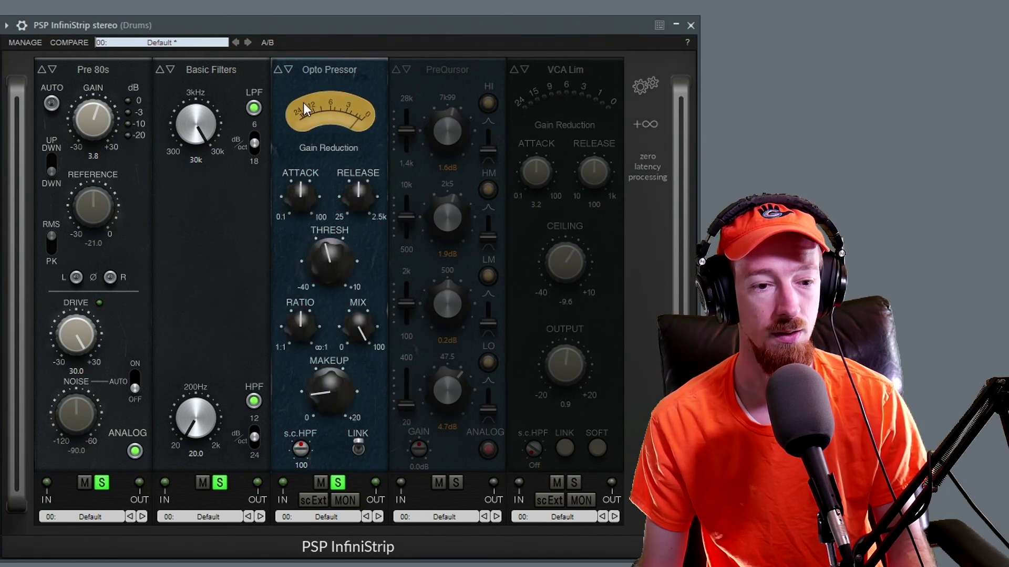
pyautogui.click(279, 68)
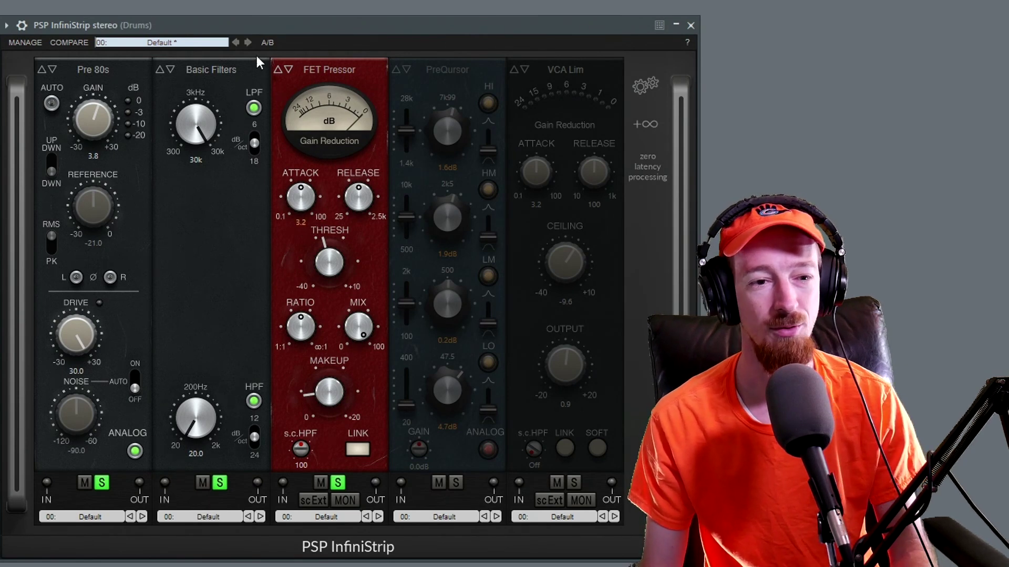
# Examine the FET Pressor's attack, release, threshold, ratio and mix settings on the drums.
pyautogui.moveTo(345, 185)
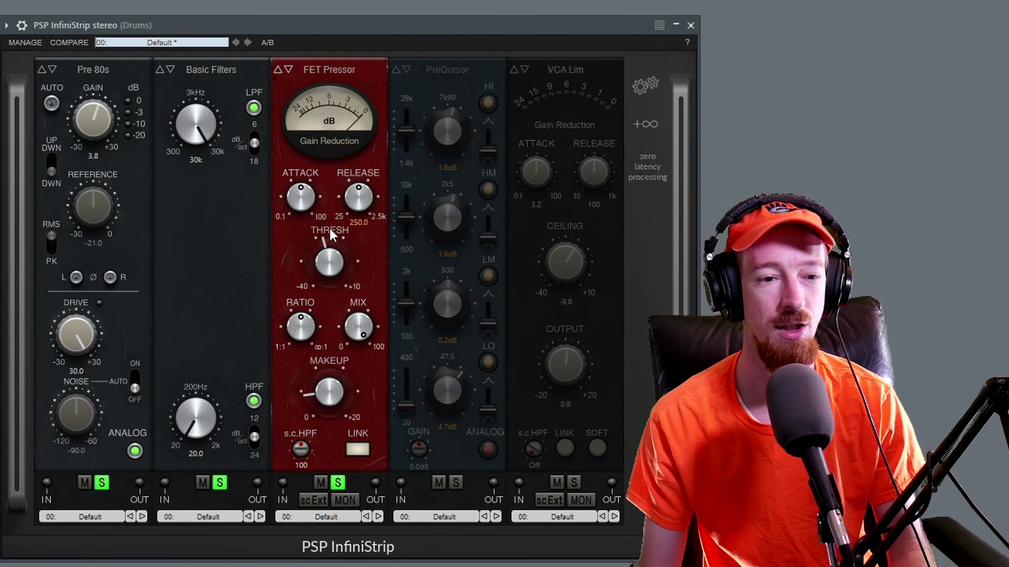
pyautogui.moveTo(327, 266)
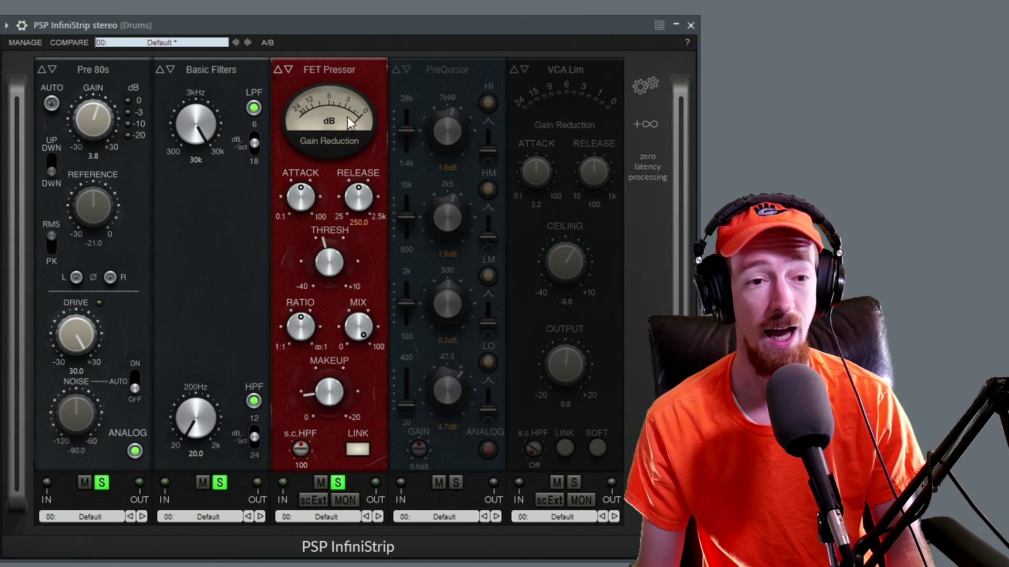
pyautogui.moveTo(335, 245)
pyautogui.moveTo(304, 190)
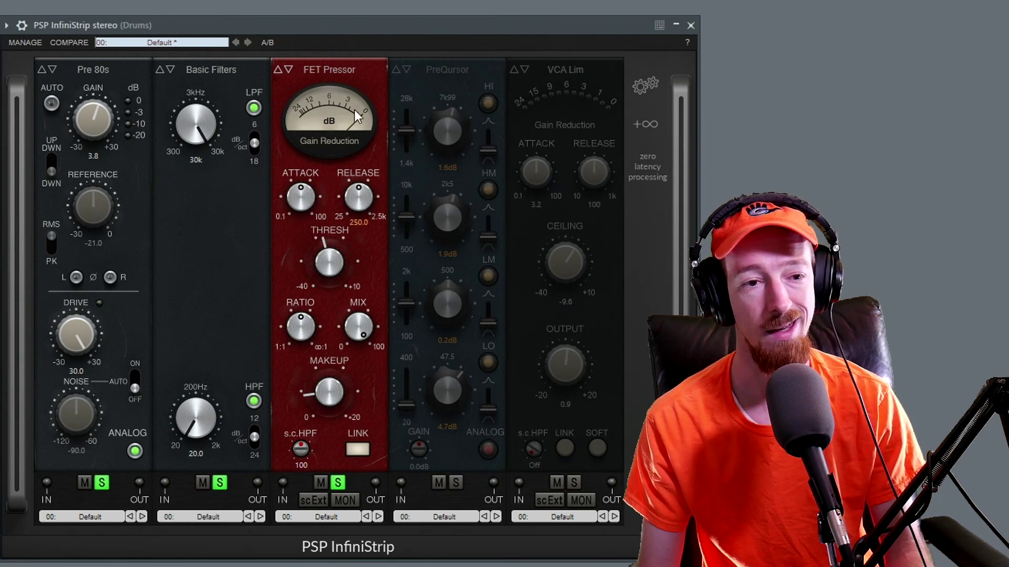
pyautogui.moveTo(374, 175)
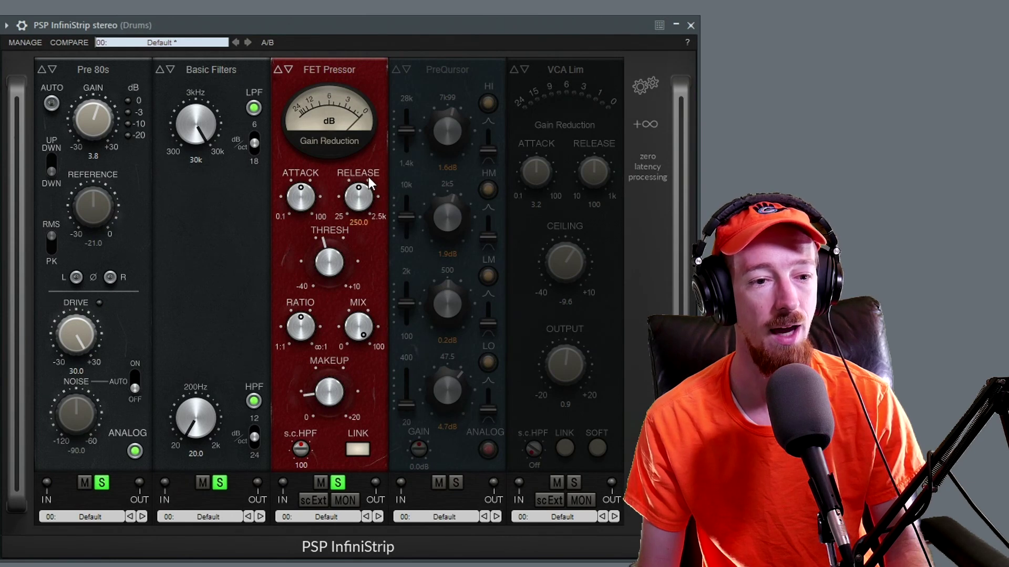
pyautogui.moveTo(290, 312)
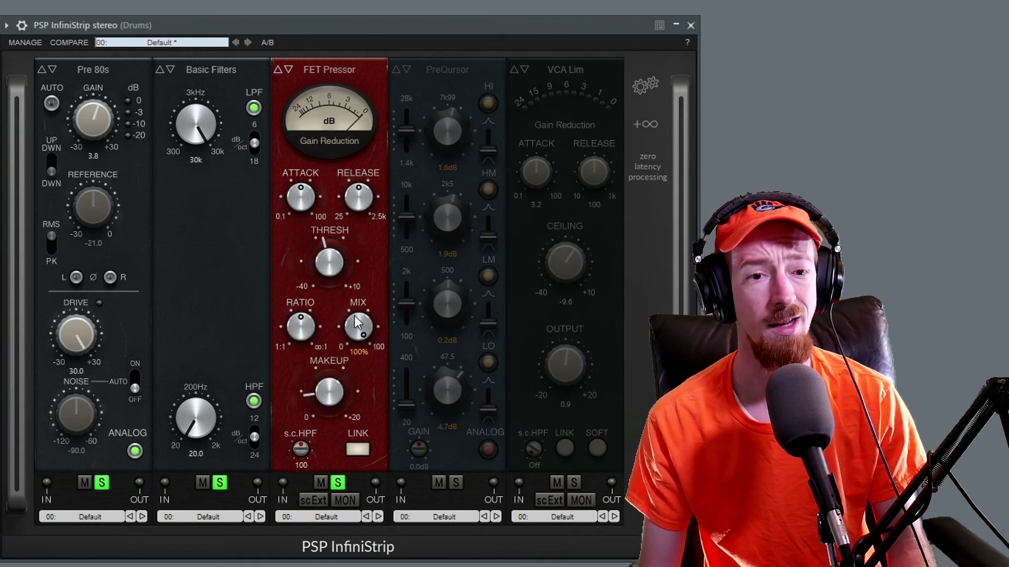
pyautogui.moveTo(354, 316); pyautogui.dragTo(367, 401)
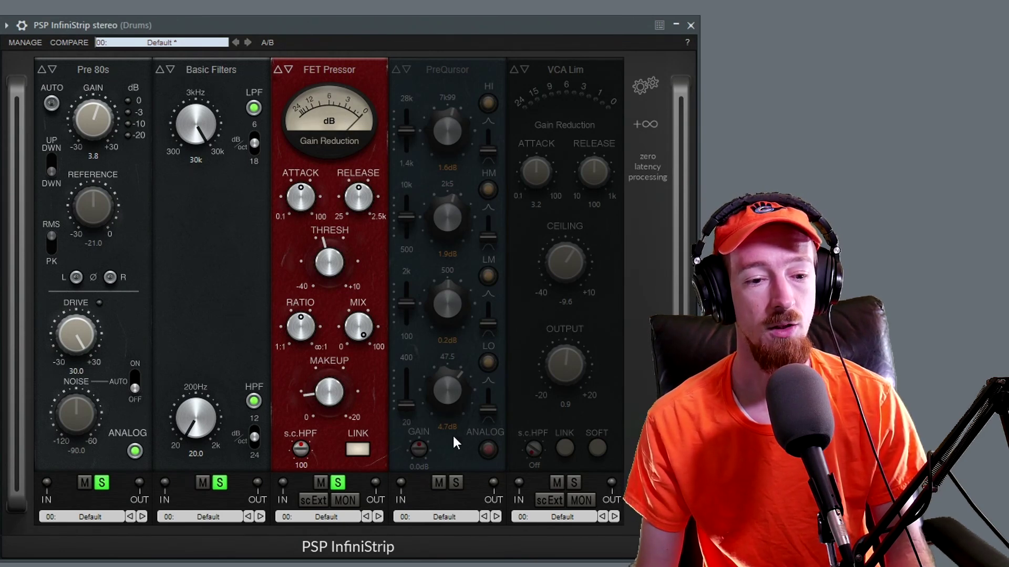
# Add PreQursor to the soloed modules and set its low band's frequency to 51.6, checking the band's shape switch.
pyautogui.click(455, 483)
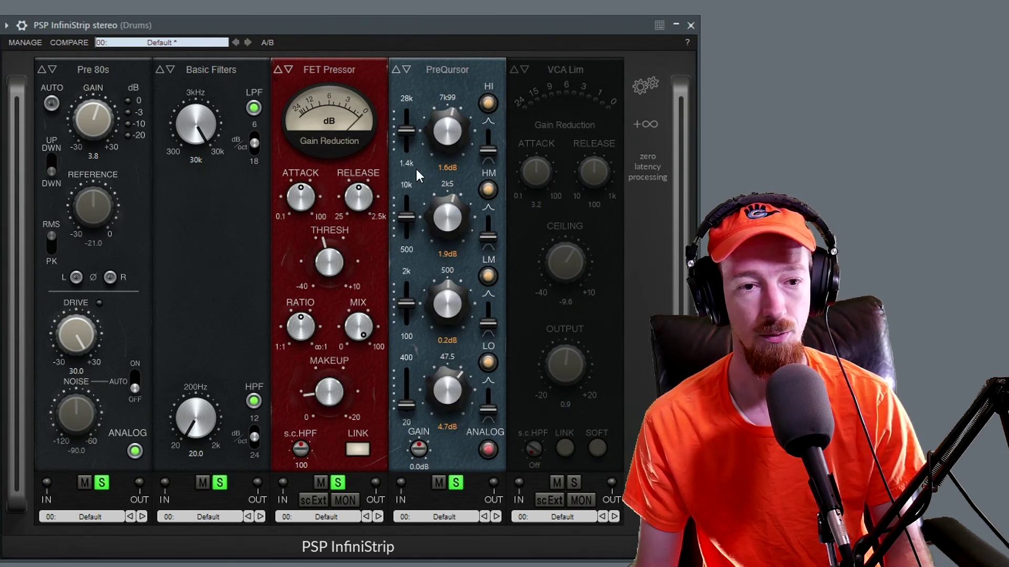
pyautogui.press('space')
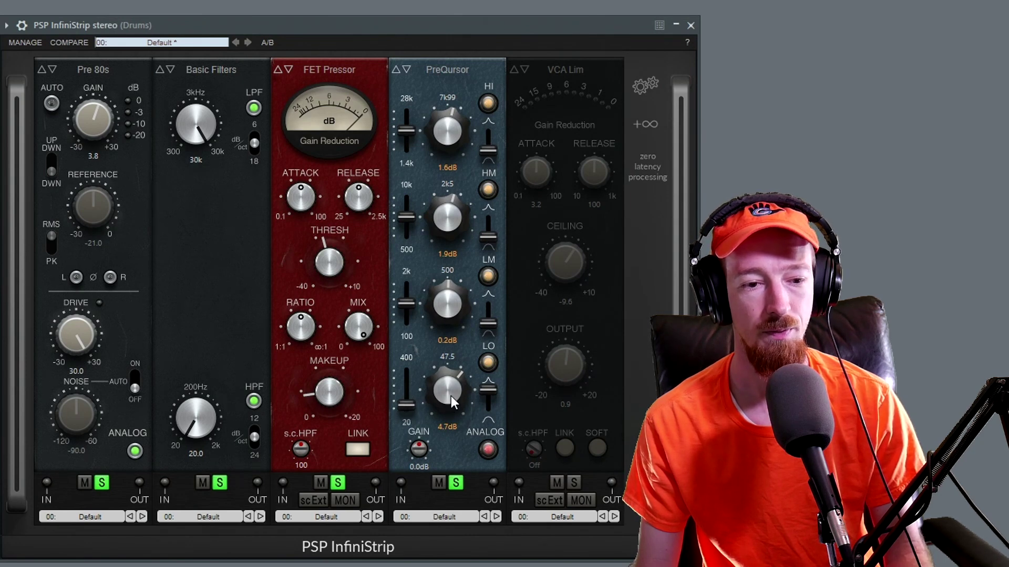
pyautogui.moveTo(403, 402)
pyautogui.mouseDown()
pyautogui.moveTo(408, 372)
pyautogui.moveTo(404, 408)
pyautogui.mouseUp()
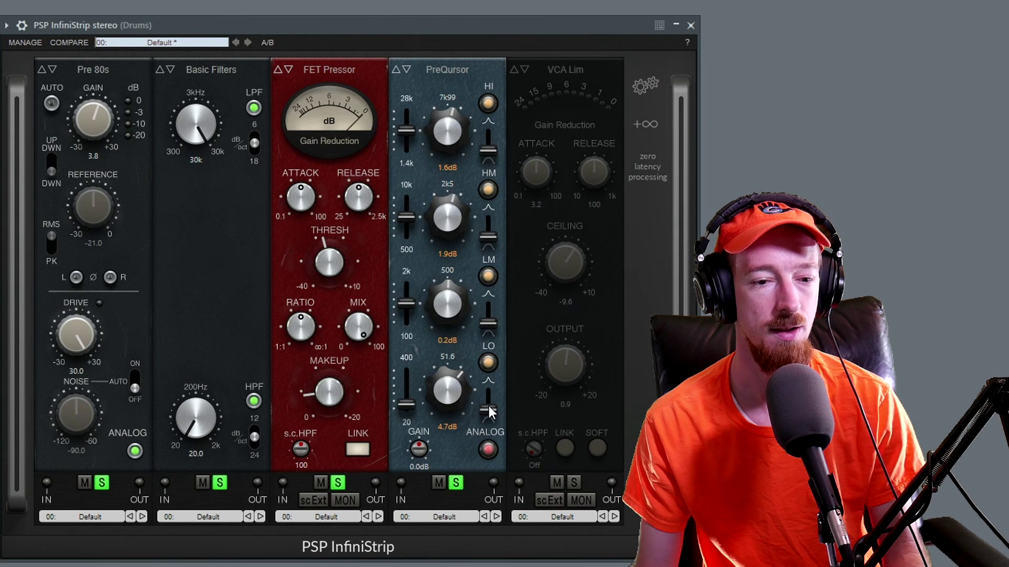
pyautogui.moveTo(486, 400)
pyautogui.mouseDown()
pyautogui.moveTo(485, 413)
pyautogui.moveTo(491, 399)
pyautogui.mouseUp()
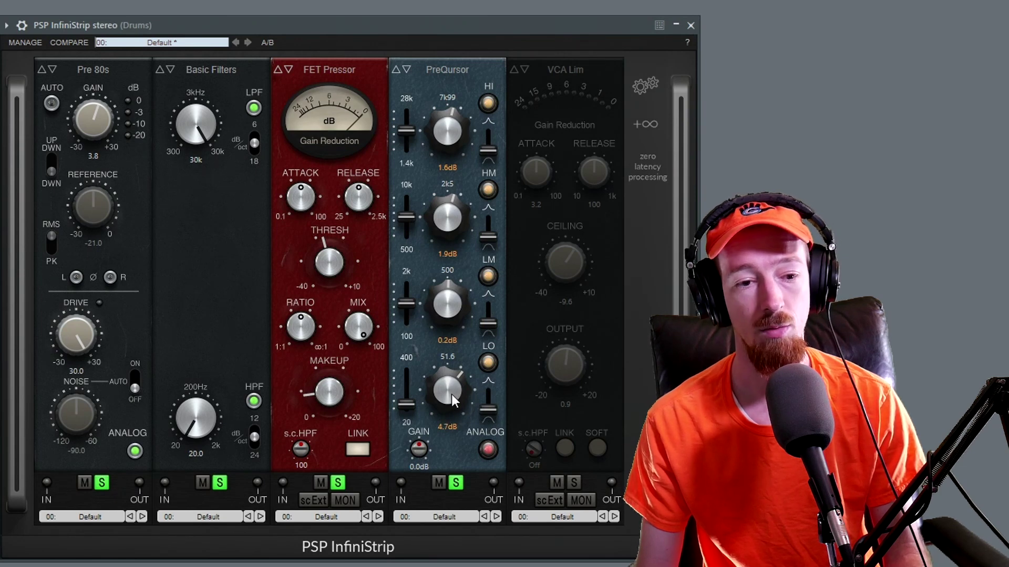
# Exaggerate the PreQursor's low-band gain to 15.2 dB during playback and settle it at 4.4 dB.
pyautogui.moveTo(452, 391); pyautogui.dragTo(457, 368)
pyautogui.click(438, 21)
pyautogui.press('space')
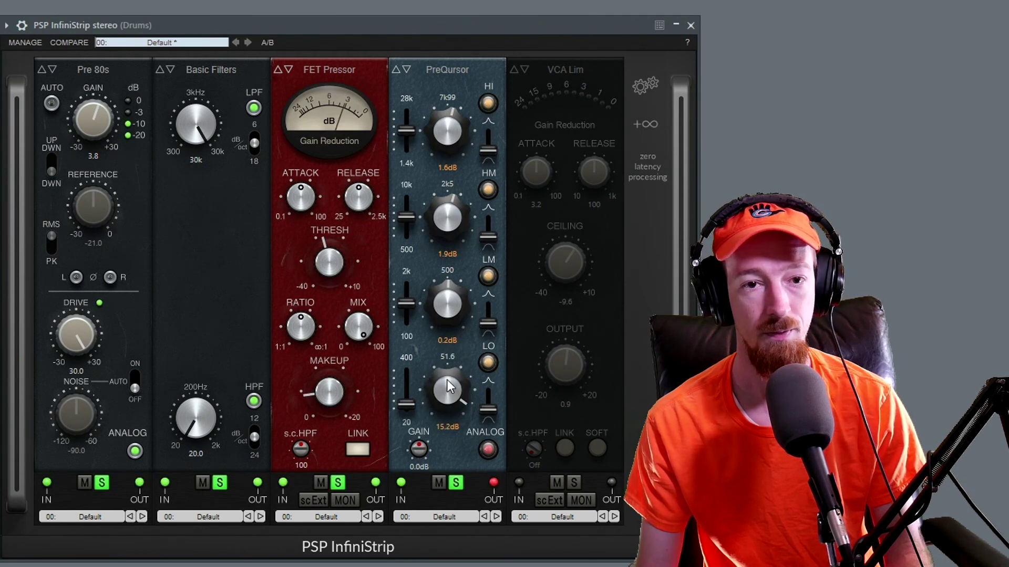
pyautogui.moveTo(449, 395); pyautogui.dragTo(434, 432)
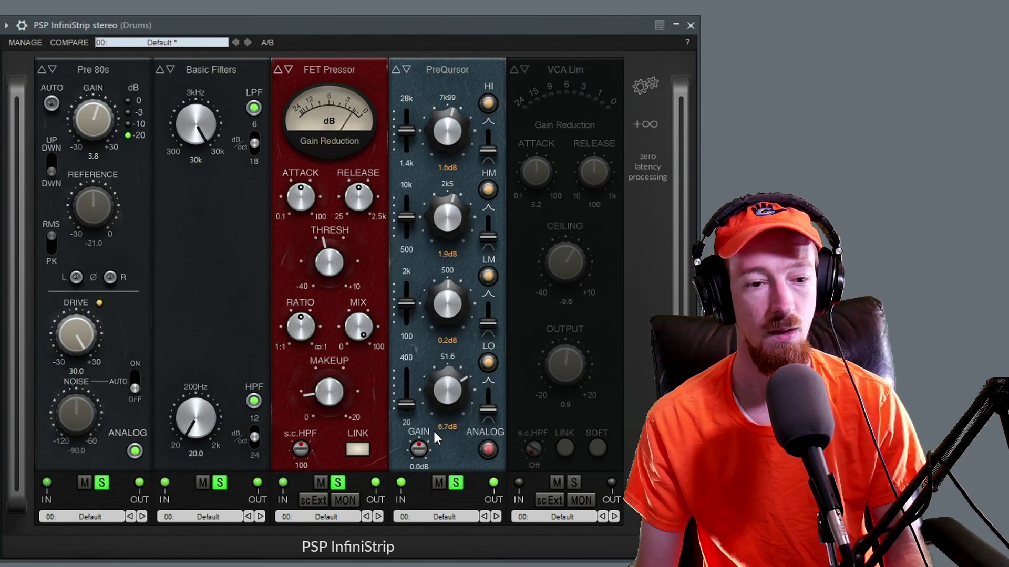
pyautogui.moveTo(451, 400); pyautogui.dragTo(451, 401)
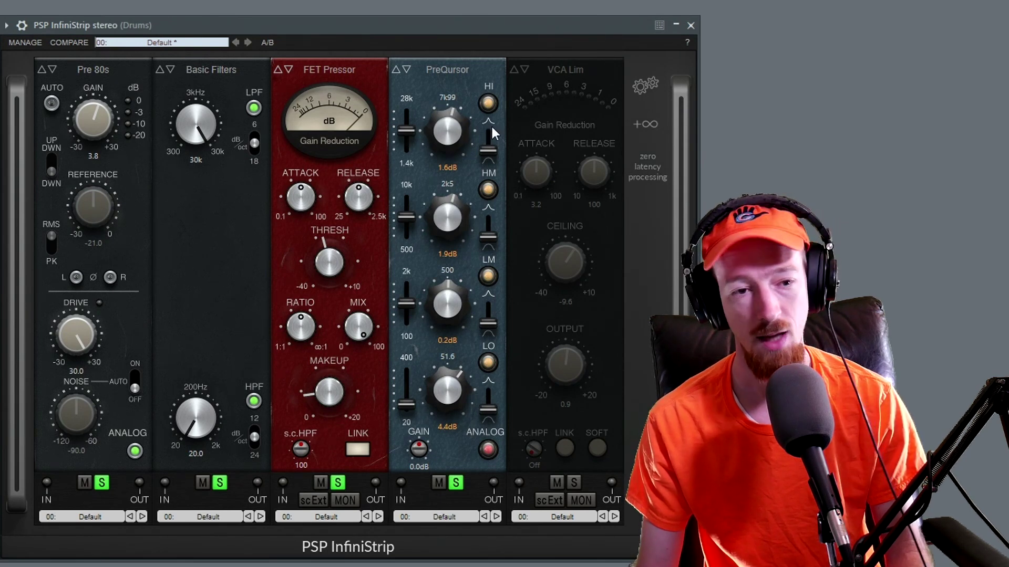
# Compare the PreQursor equalizer with the RetroQ and ChannelQ models on the drums and return to PreQursor.
pyautogui.click(405, 68)
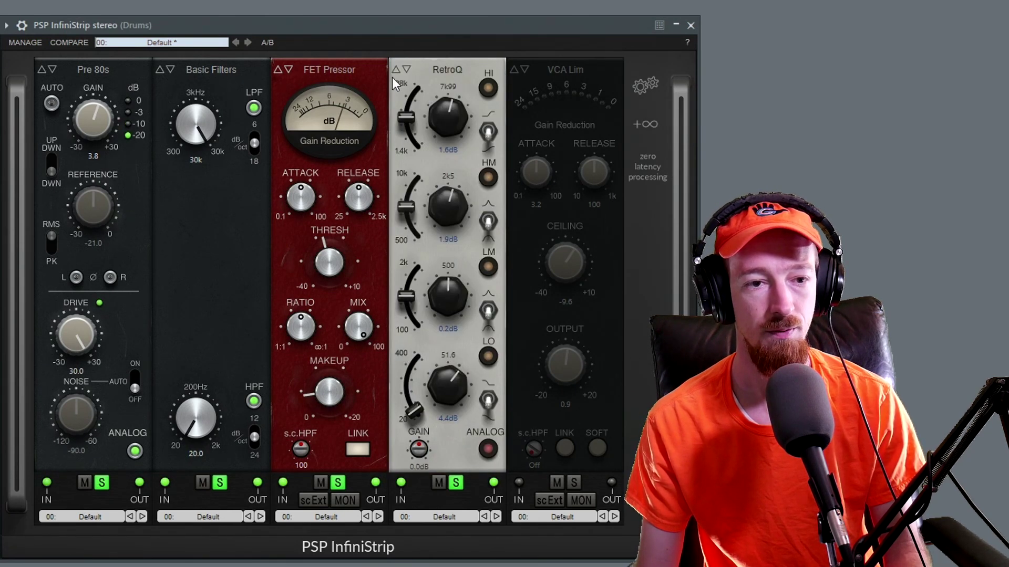
pyautogui.click(395, 70)
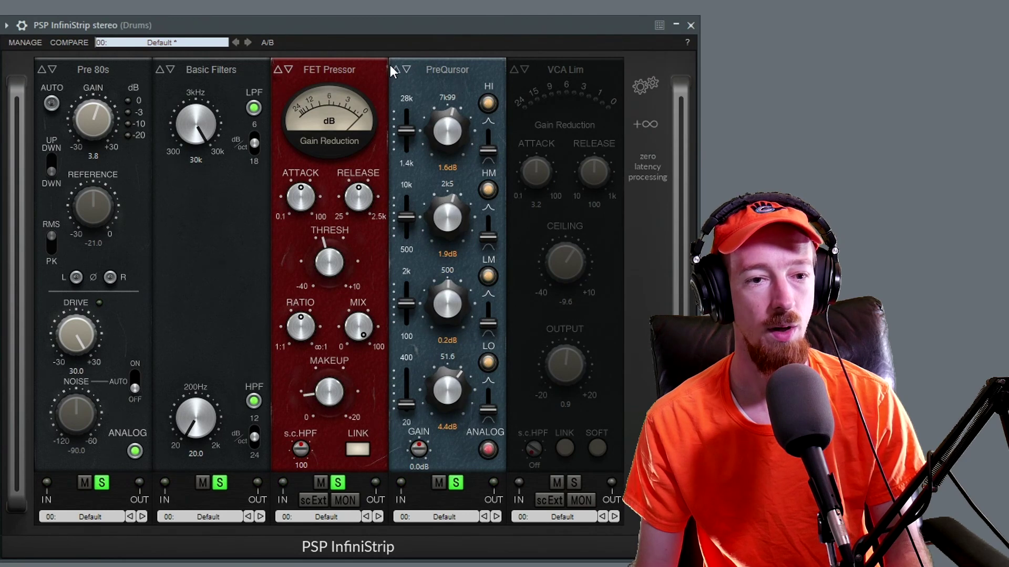
pyautogui.click(407, 69)
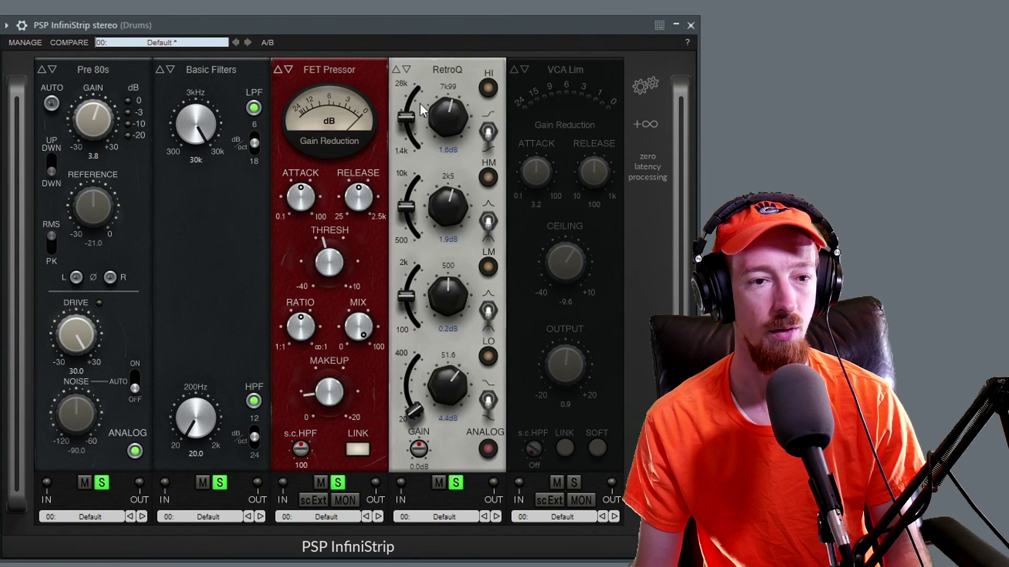
pyautogui.click(393, 68)
pyautogui.click(393, 66)
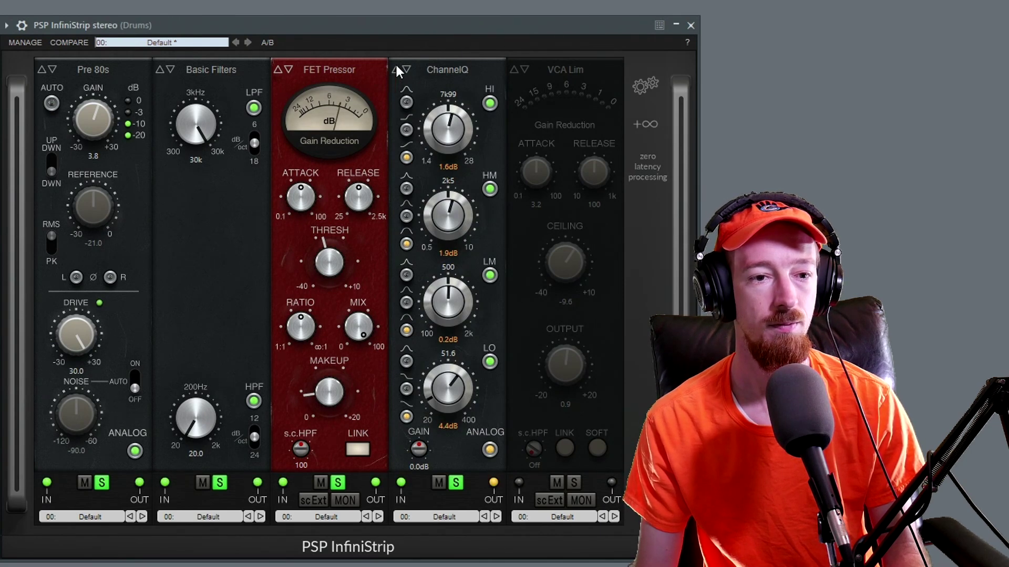
pyautogui.click(444, 70)
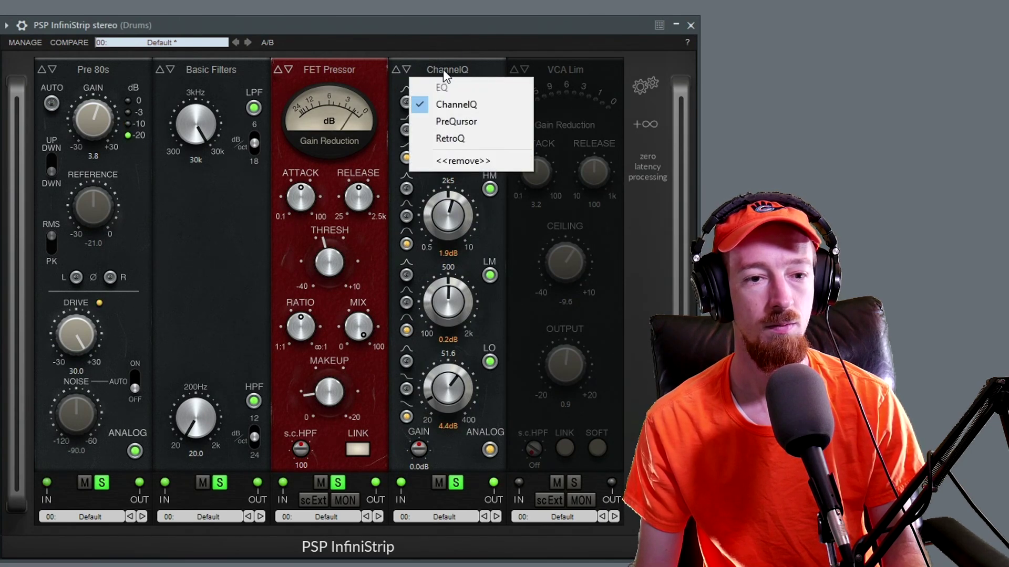
pyautogui.click(447, 120)
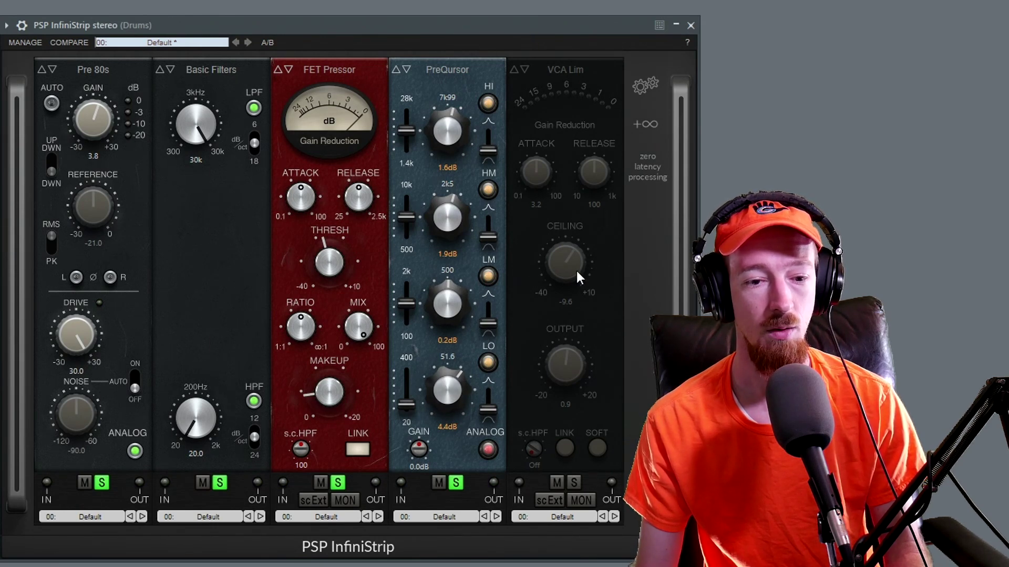
# Add VCA Lim to the soloed modules and play the drums through the limiter.
pyautogui.click(572, 482)
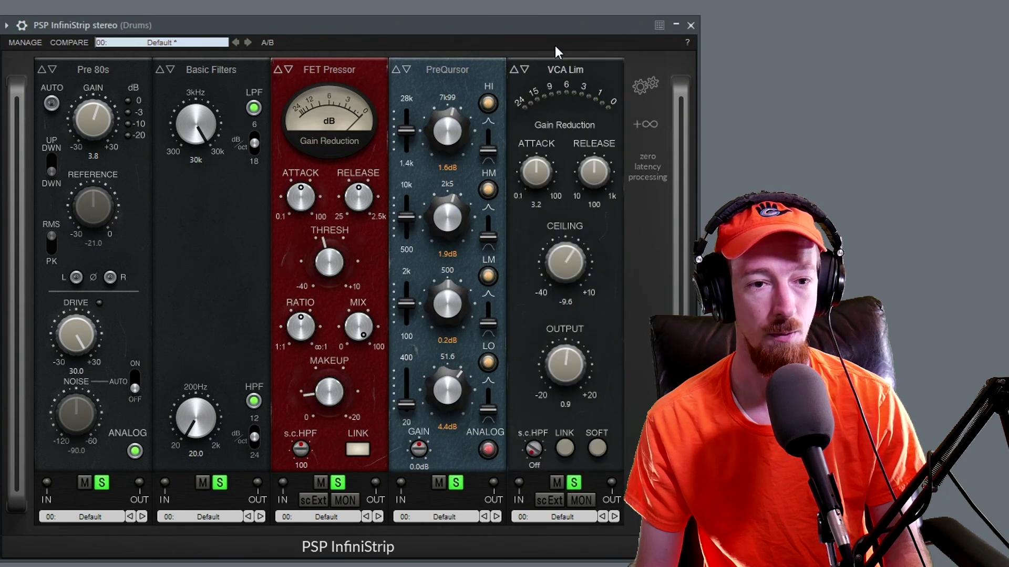
pyautogui.moveTo(528, 26); pyautogui.dragTo(525, 21)
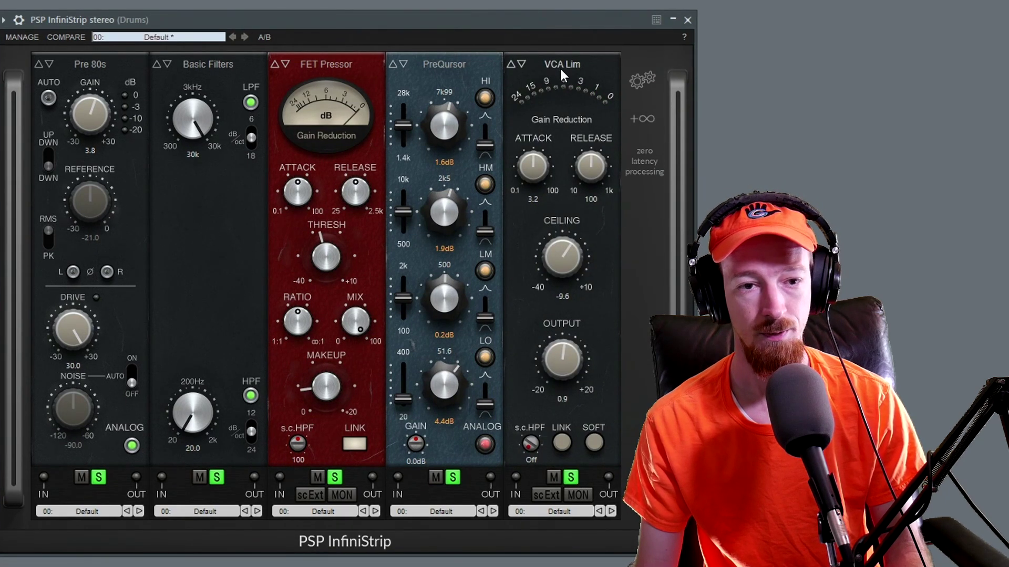
pyautogui.press('space')
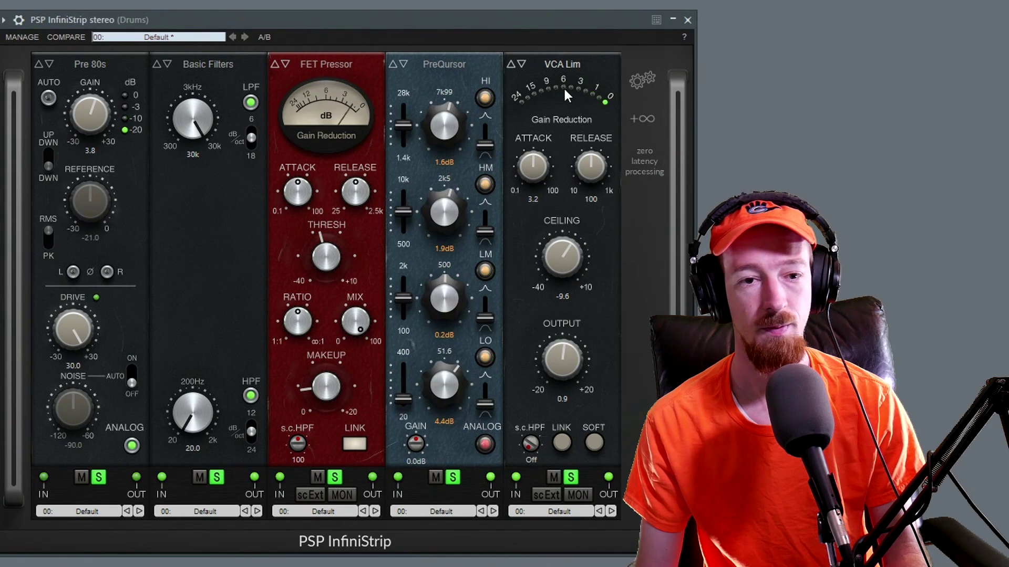
# Swap the limiter to Opto Lim to compare the two limiter types, and return to VCA Lim.
pyautogui.click(549, 66)
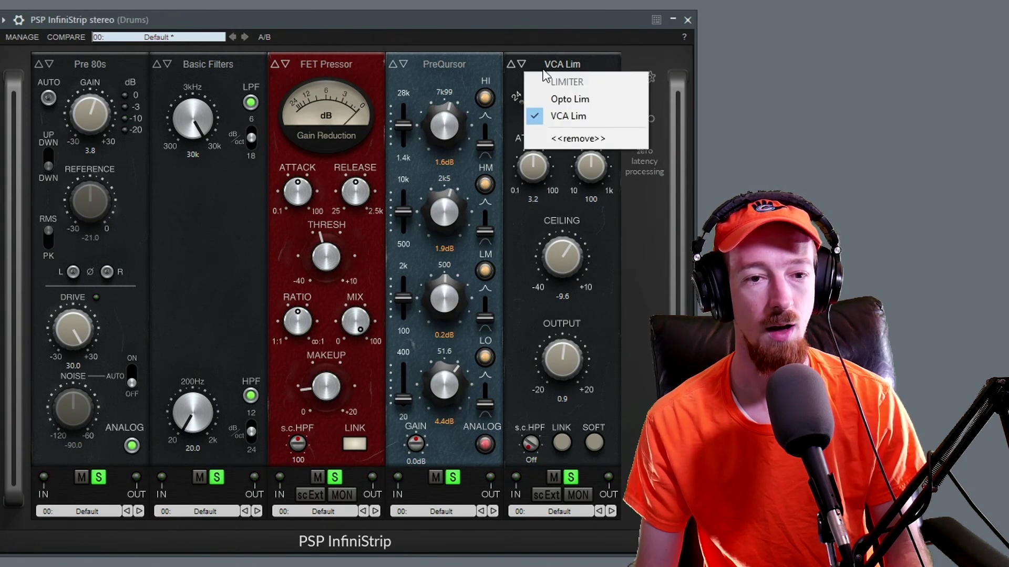
pyautogui.click(564, 97)
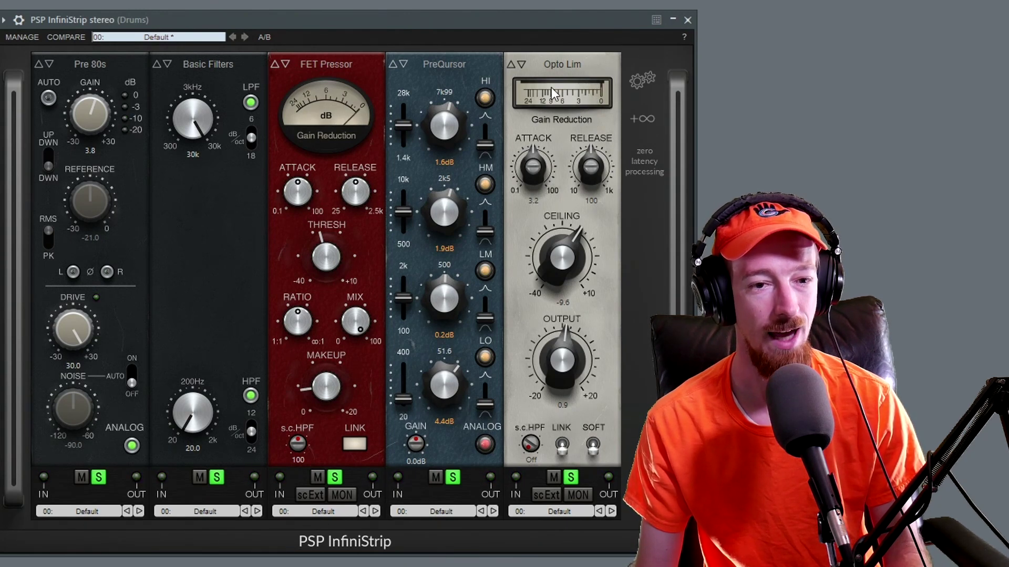
pyautogui.click(570, 63)
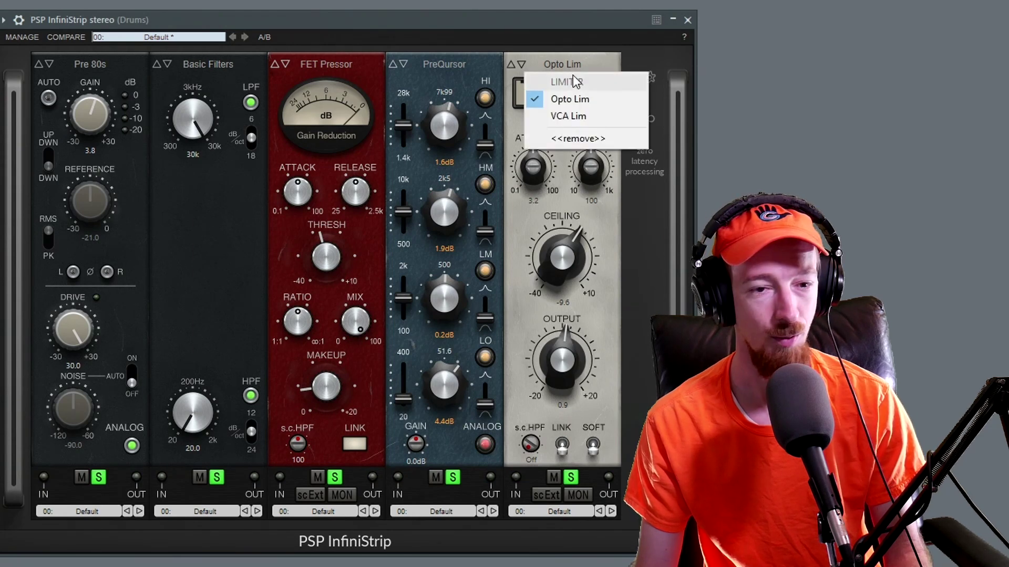
pyautogui.click(574, 117)
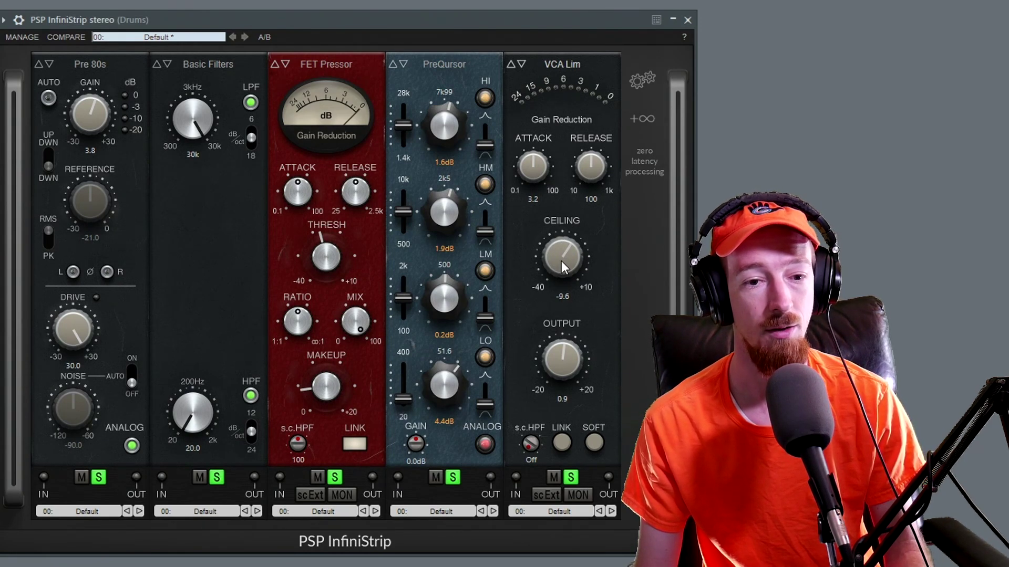
# Lower the VCA Lim's ceiling to -11.1 while the drums play, and stop playback.
pyautogui.press('space')
pyautogui.moveTo(560, 261)
pyautogui.mouseDown()
pyautogui.moveTo(560, 332)
pyautogui.moveTo(544, 254)
pyautogui.mouseUp()
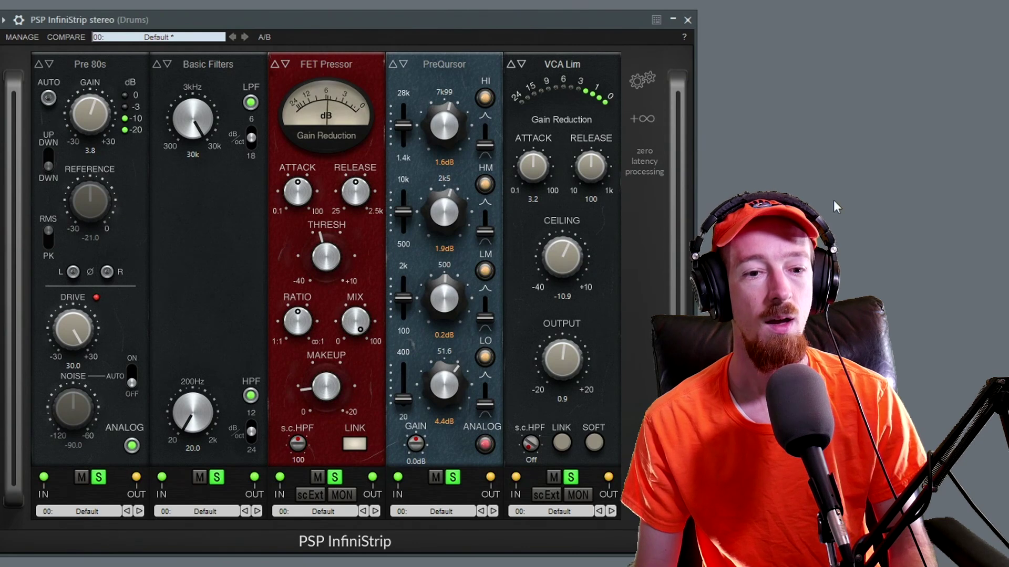
pyautogui.press('space')
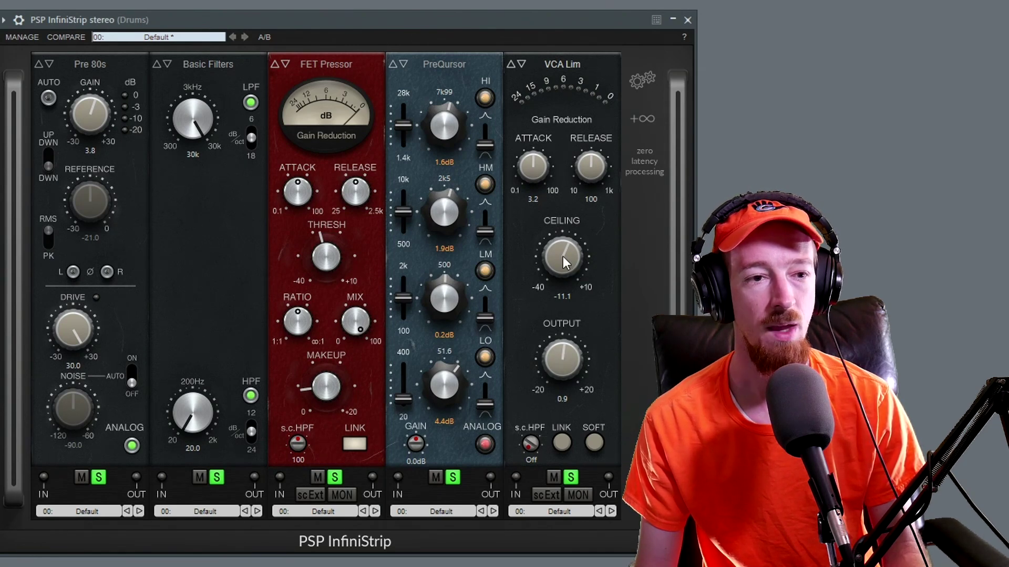
# Clear the solo from all five modules on the Drums strip and audition the whole chain.
pyautogui.click(99, 477)
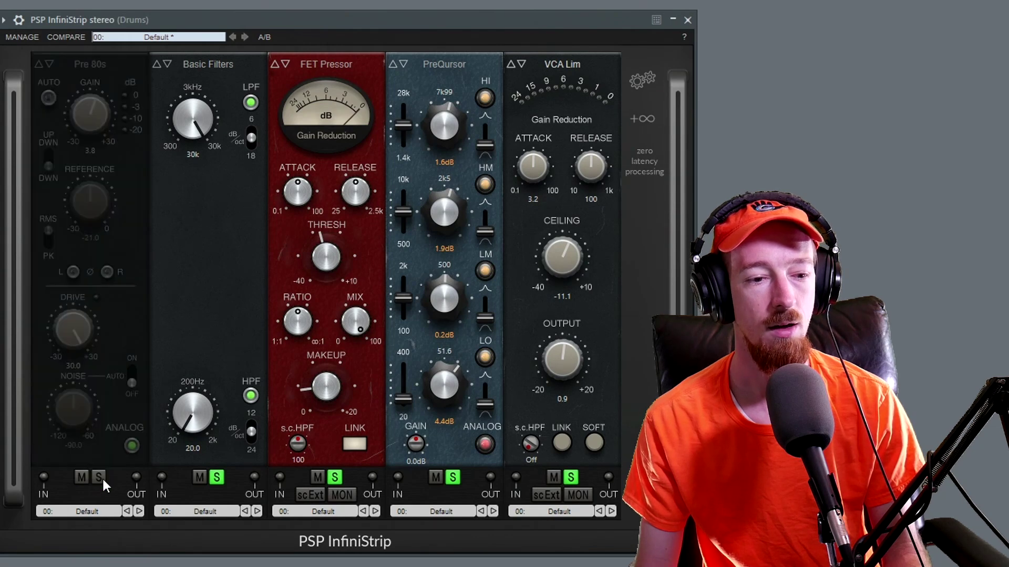
pyautogui.click(216, 477)
pyautogui.click(334, 478)
pyautogui.click(452, 477)
pyautogui.click(571, 477)
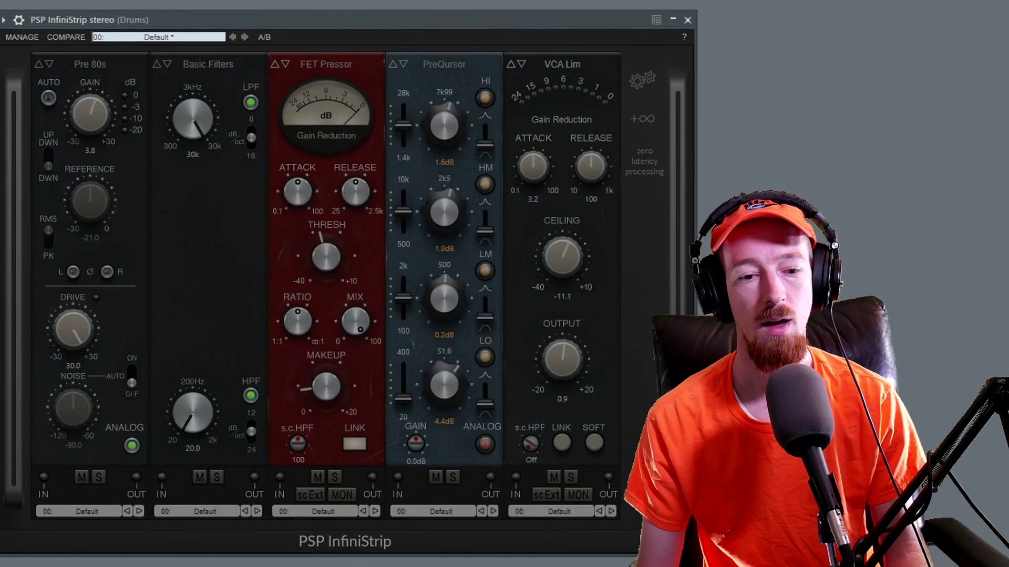
pyautogui.press('space')
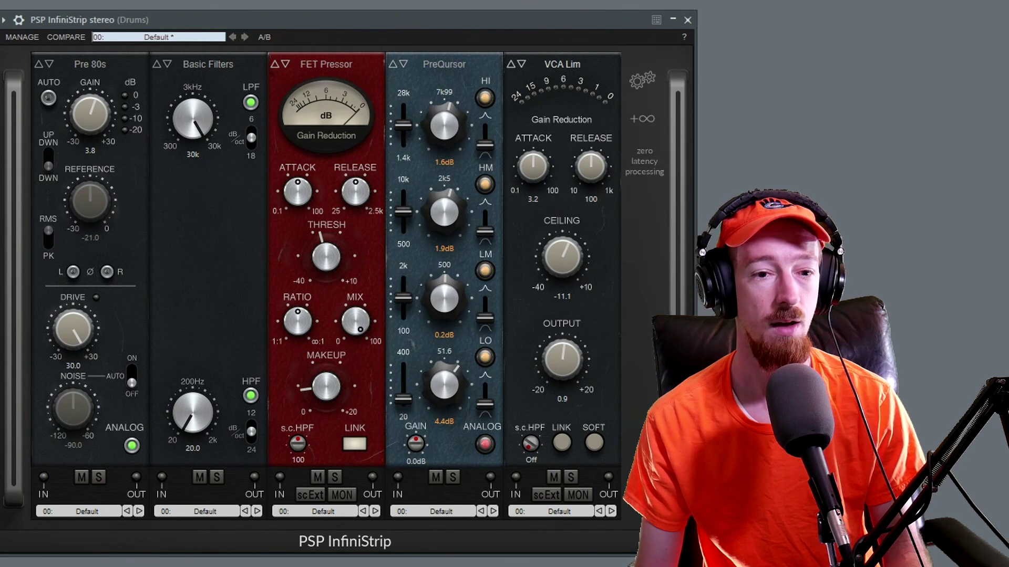
# Switch from the Drums strip to the Keys strip, enable it, and compare its low-pass and high-pass filters off and on.
pyautogui.click(687, 19)
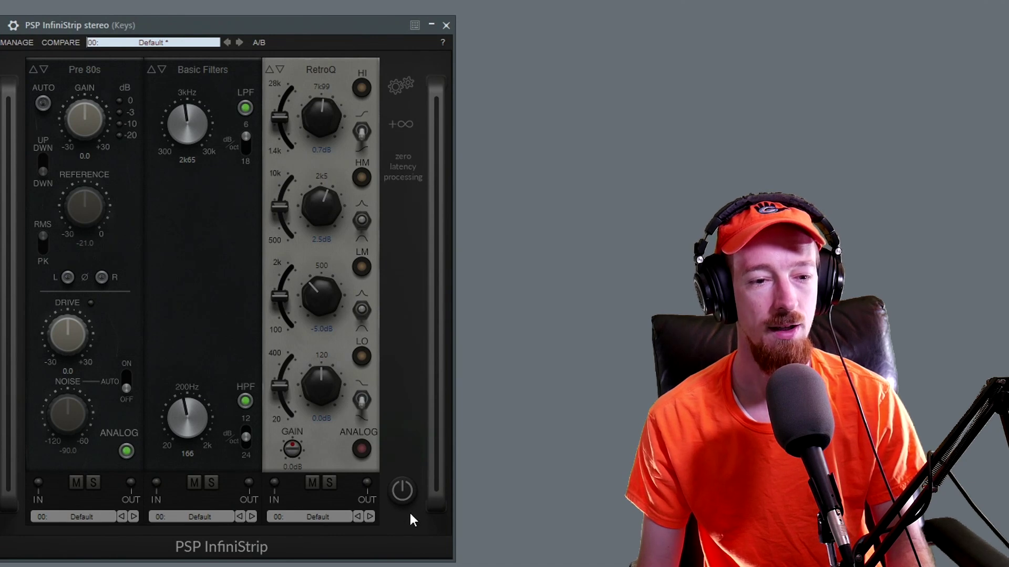
pyautogui.click(404, 492)
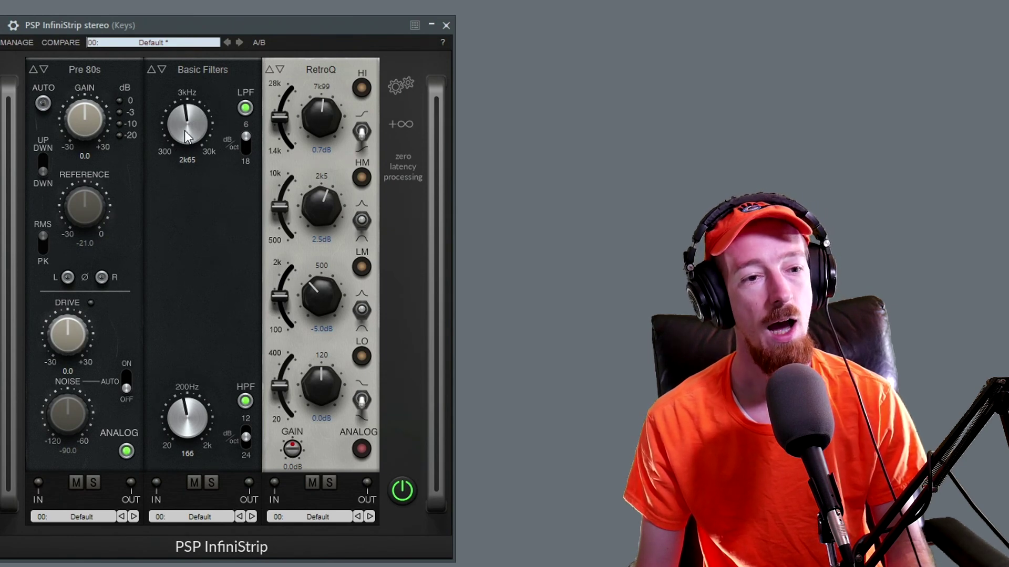
pyautogui.click(245, 108)
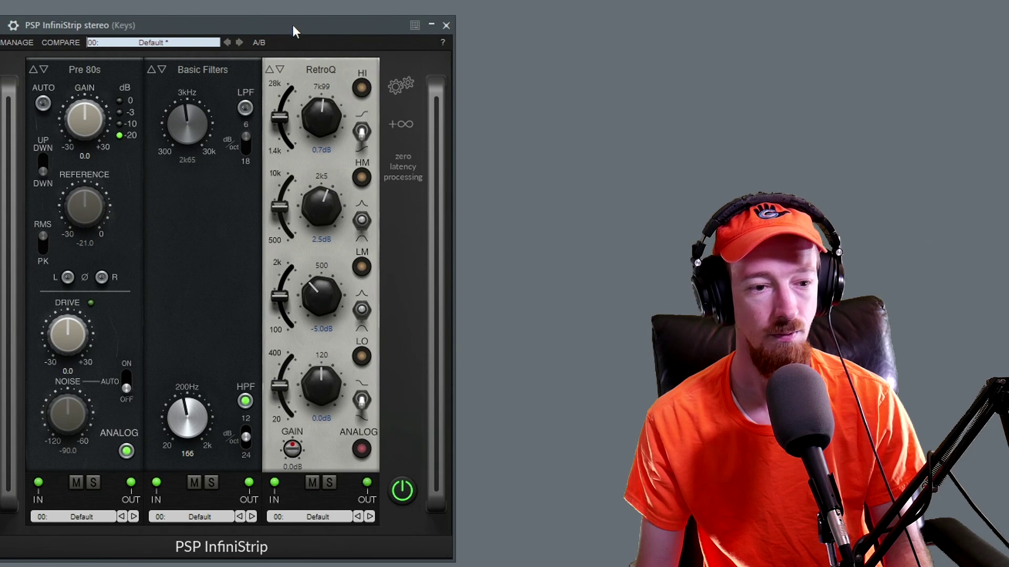
pyautogui.click(245, 402)
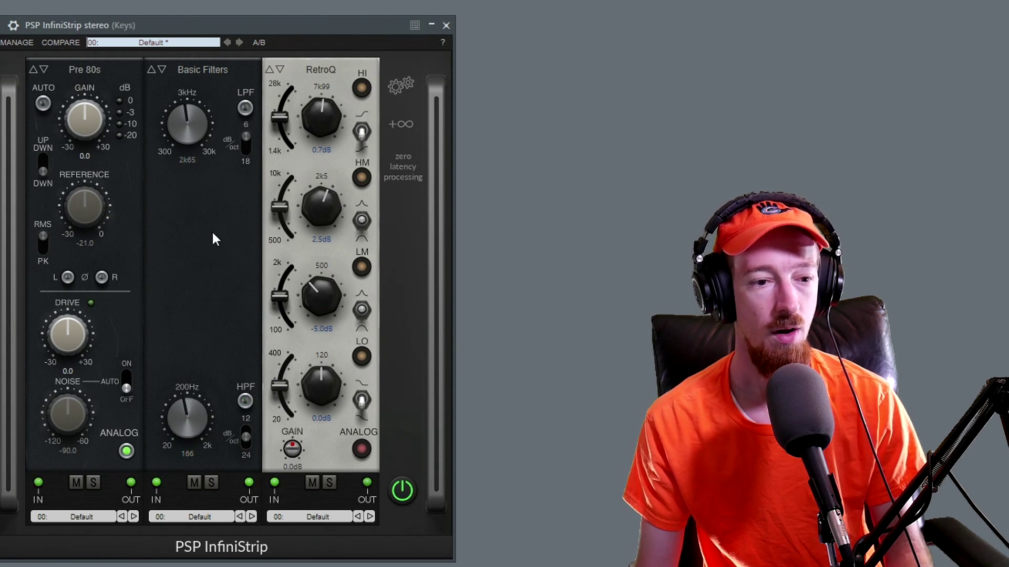
pyautogui.click(246, 401)
pyautogui.click(245, 108)
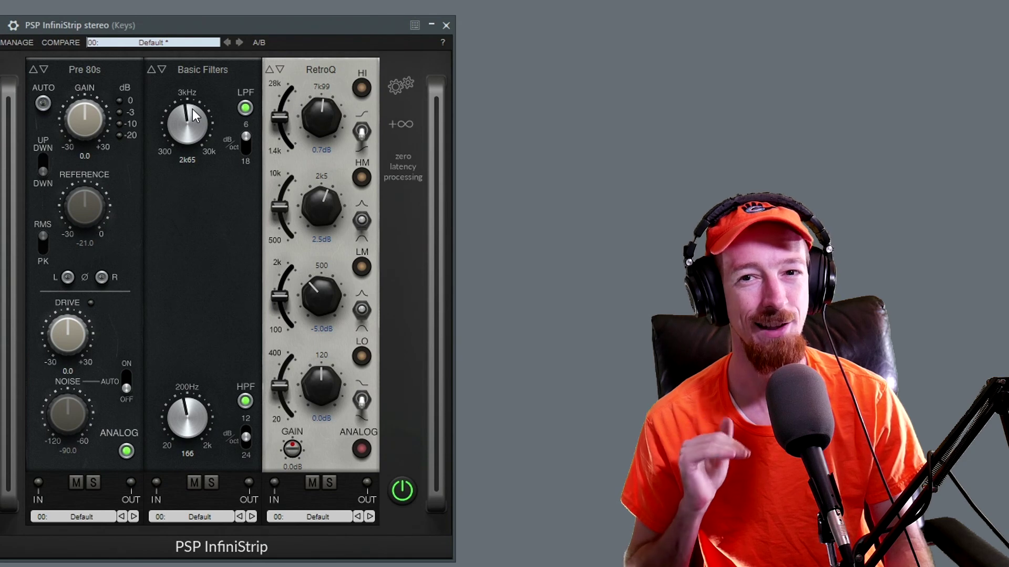
# Sweep the keys' low-pass filter down to 693 Hz during playback and settle it at 2k31.
pyautogui.press('space')
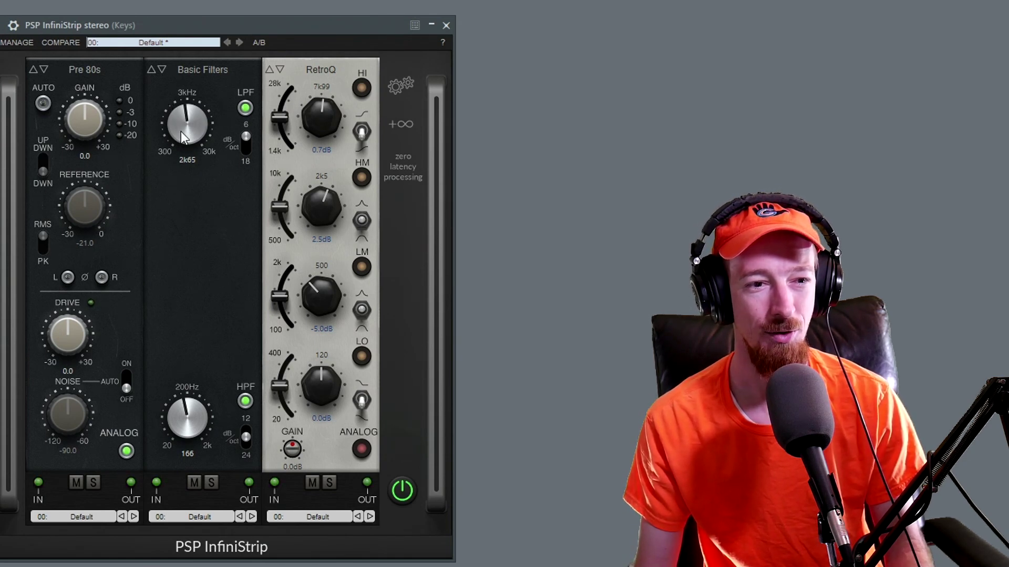
pyautogui.moveTo(180, 112); pyautogui.dragTo(165, 166)
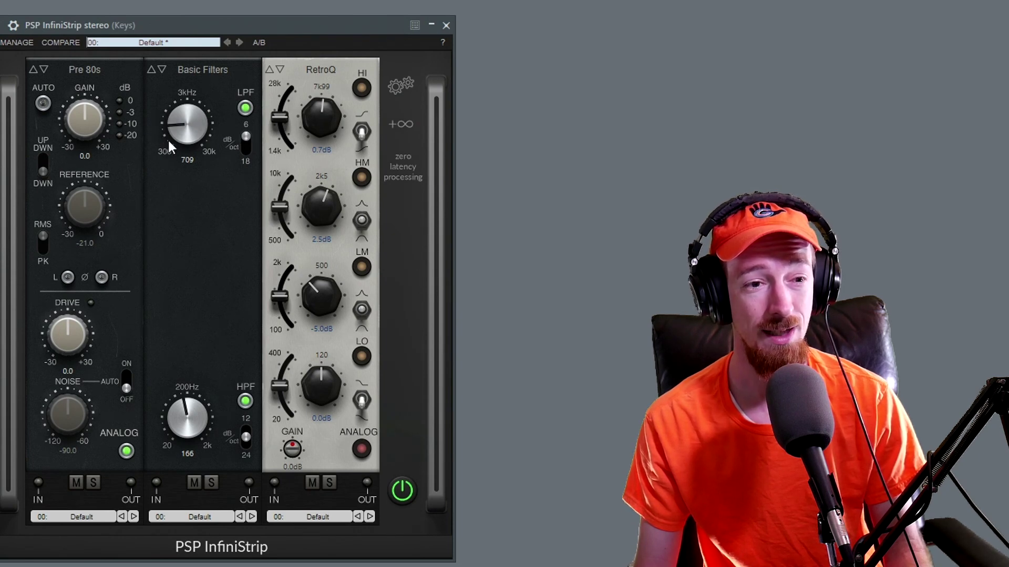
pyautogui.moveTo(178, 134); pyautogui.dragTo(178, 137)
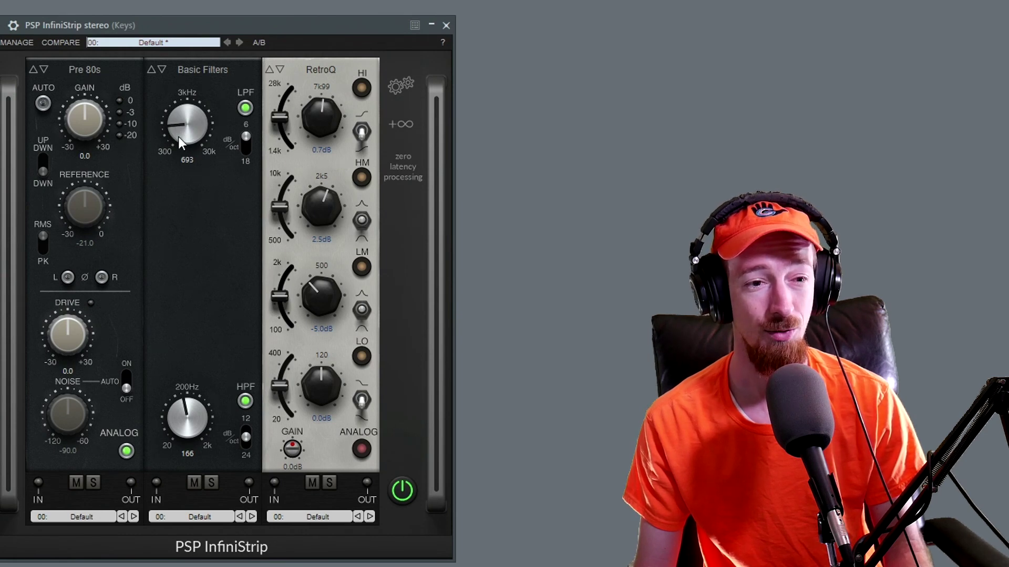
pyautogui.moveTo(179, 131)
pyautogui.mouseDown()
pyautogui.moveTo(173, 106)
pyautogui.moveTo(183, 61)
pyautogui.moveTo(180, 122)
pyautogui.mouseUp()
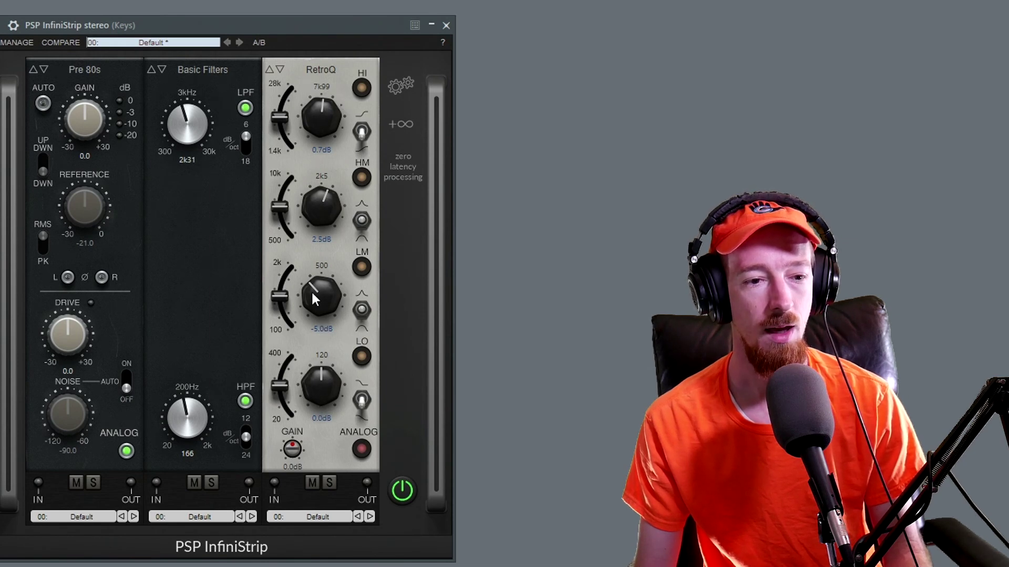
# Mute and unmute the RetroQ module to compare the keys with and without its equalization.
pyautogui.click(314, 483)
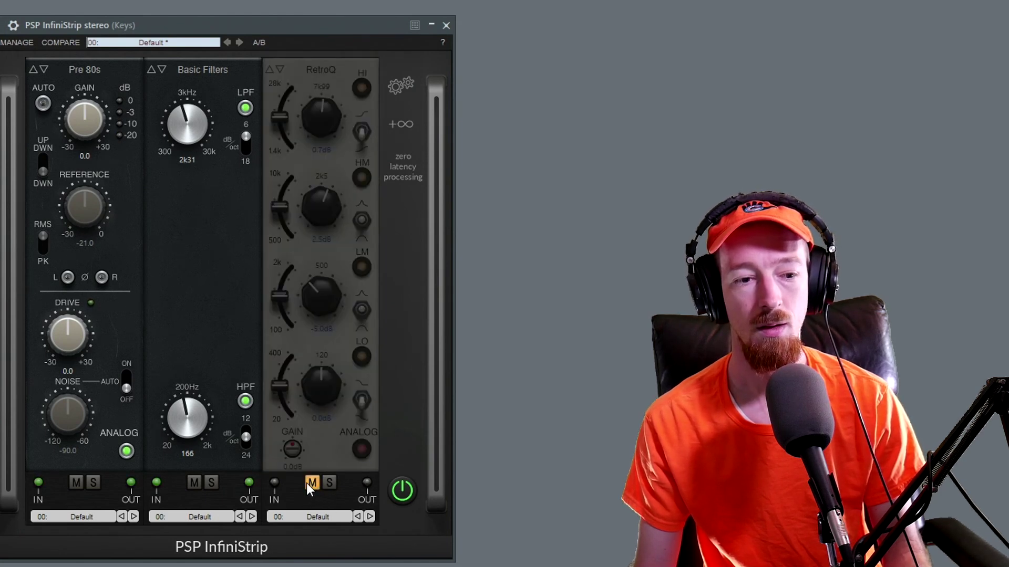
pyautogui.click(310, 483)
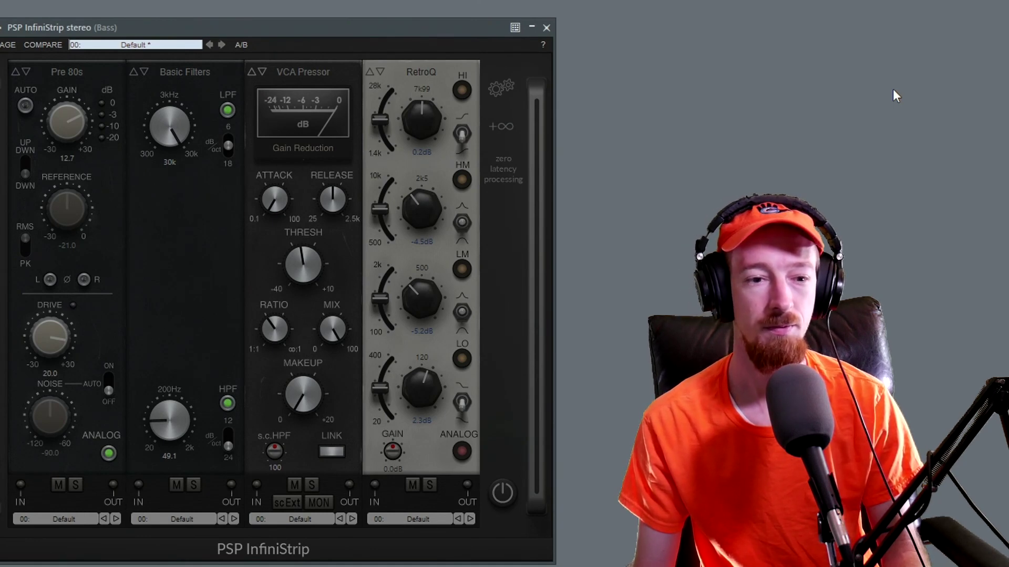
# Enable the Bass track's InfiniStrip and compare the Pre 80s analog section off and on during playback, leaving it on.
pyautogui.click(503, 493)
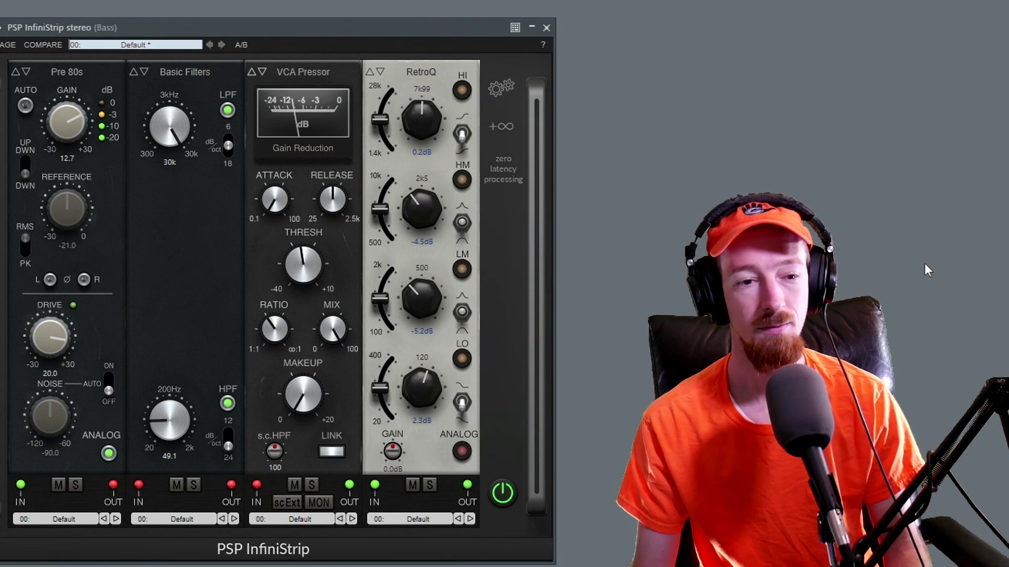
pyautogui.press('space')
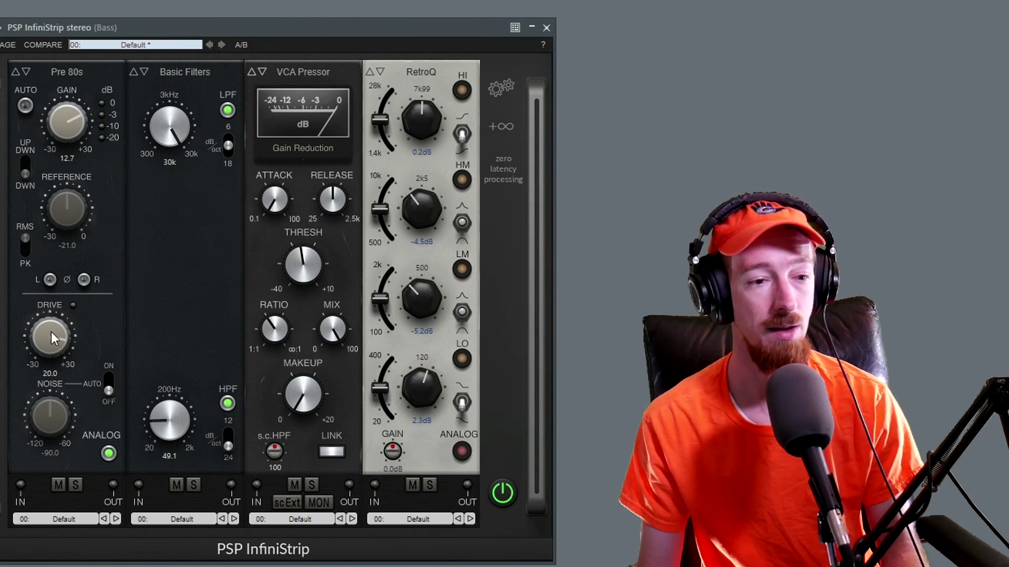
pyautogui.click(106, 453)
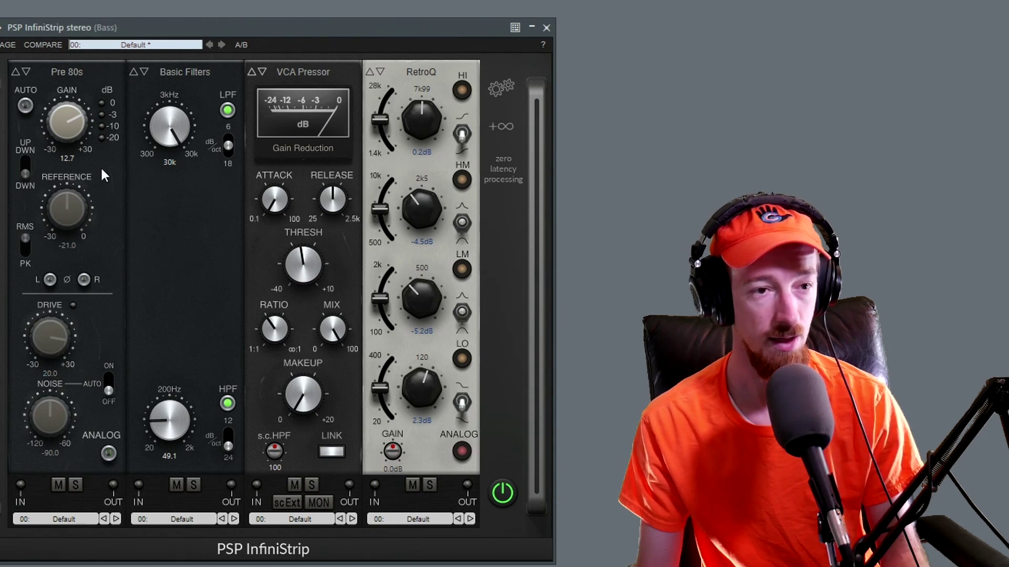
pyautogui.press('space')
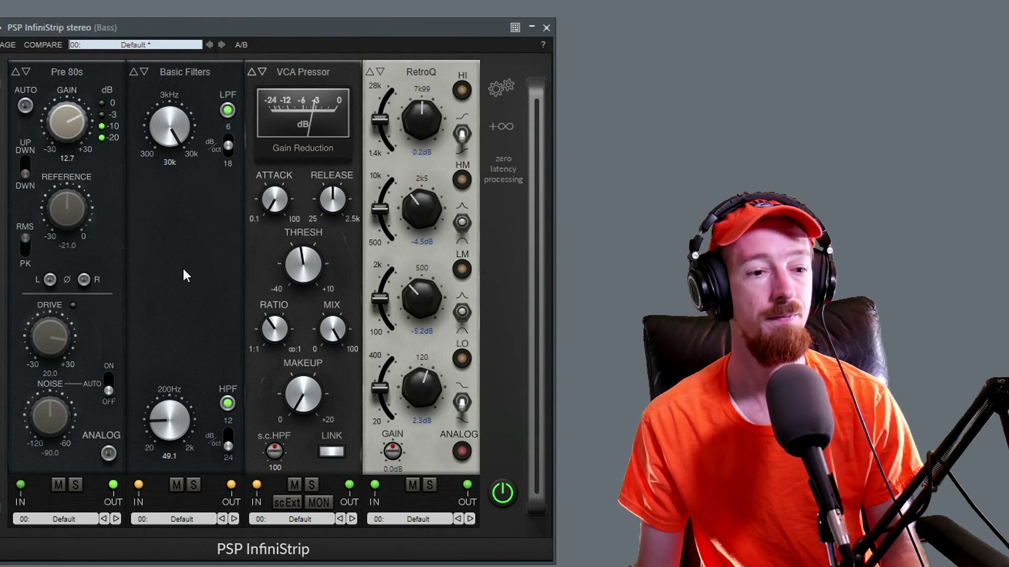
pyautogui.click(109, 453)
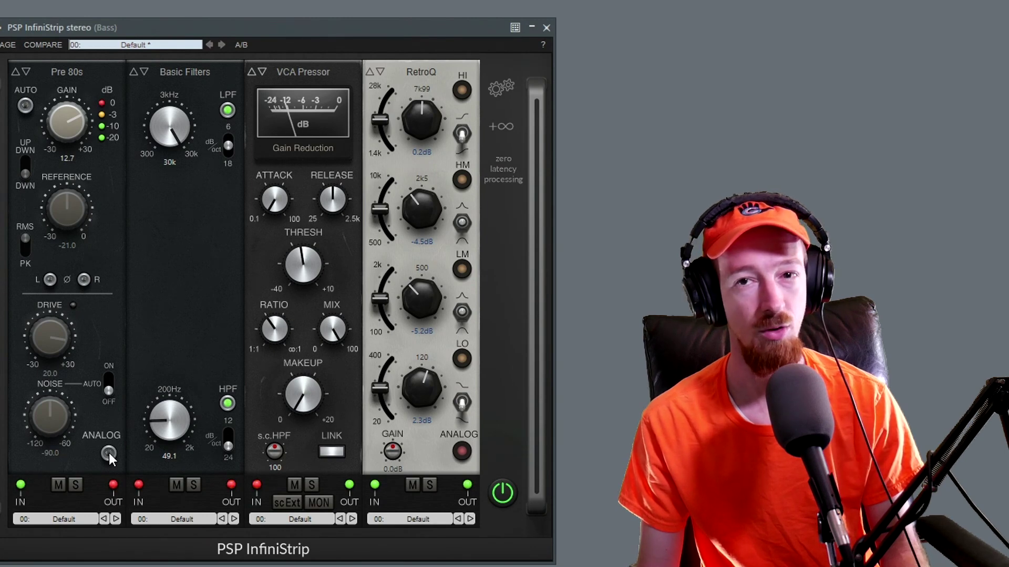
pyautogui.click(109, 453)
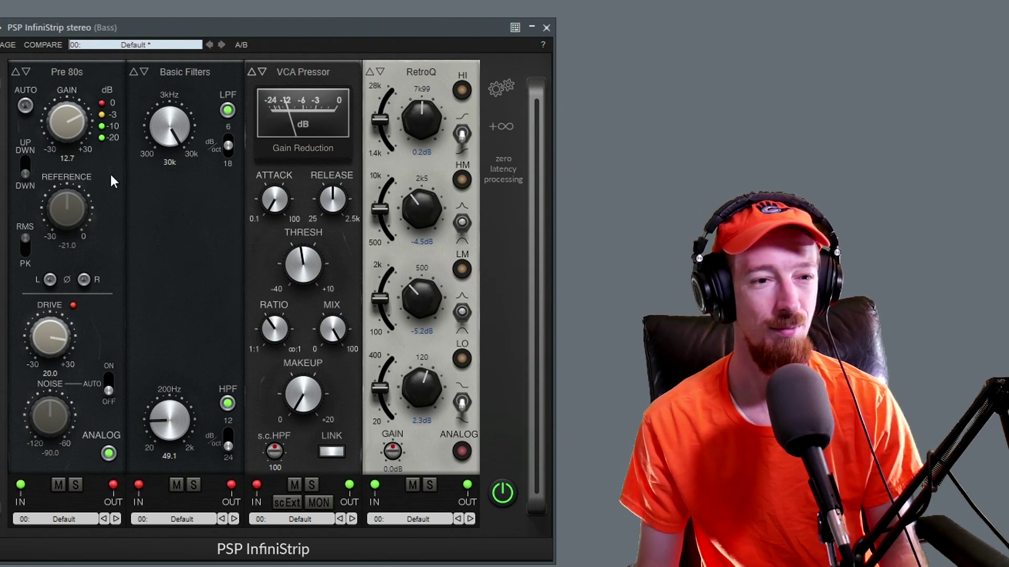
# Switch the bass preamp's analog section off, replay the bass without it, and switch the section back on.
pyautogui.press('space')
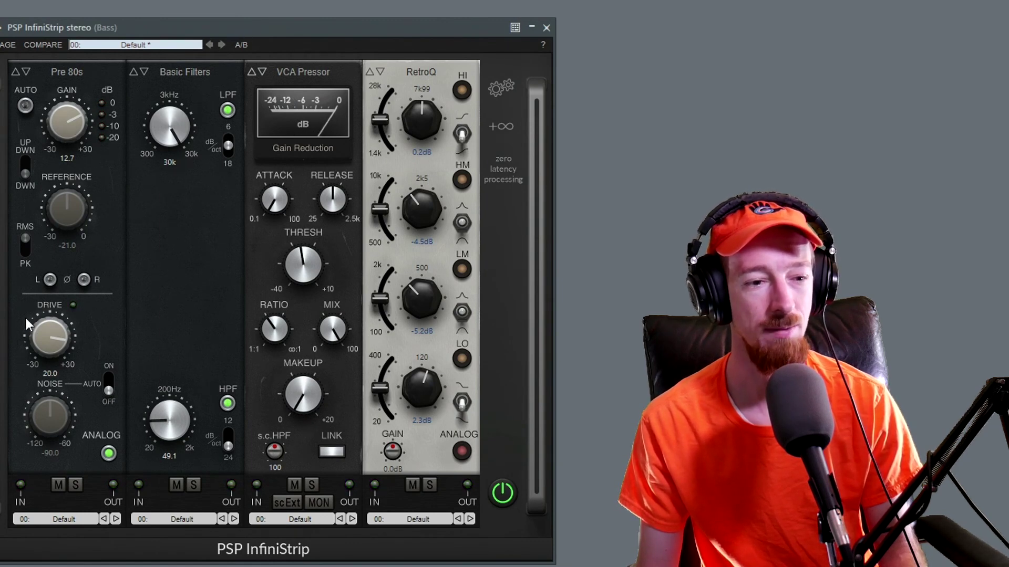
pyautogui.click(108, 453)
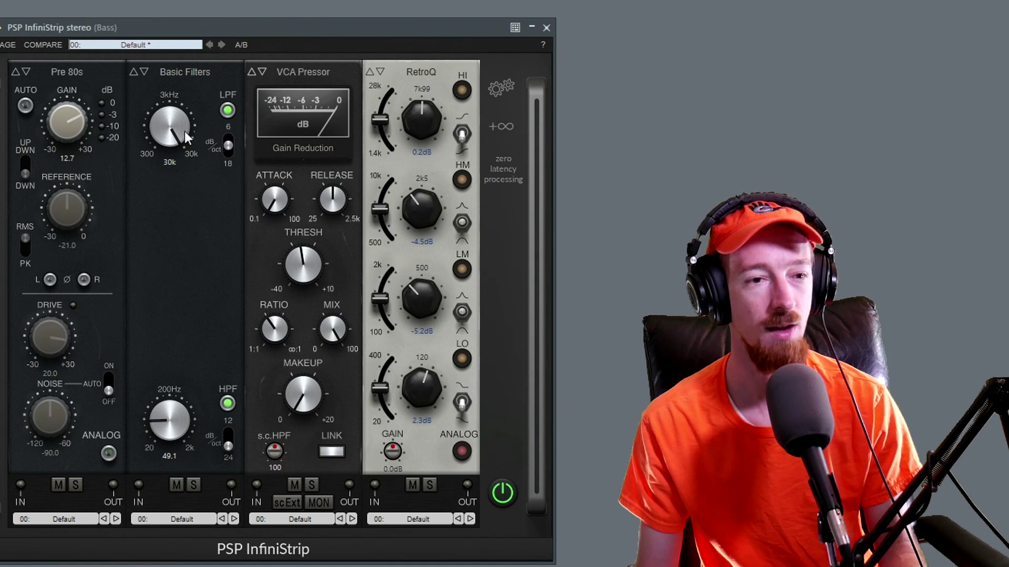
pyautogui.press('space')
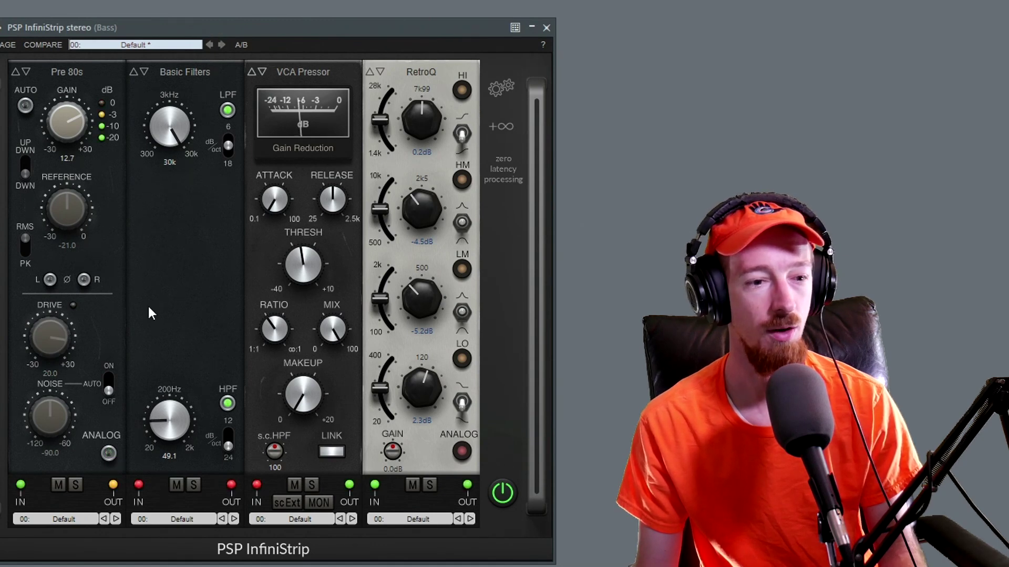
pyautogui.click(108, 453)
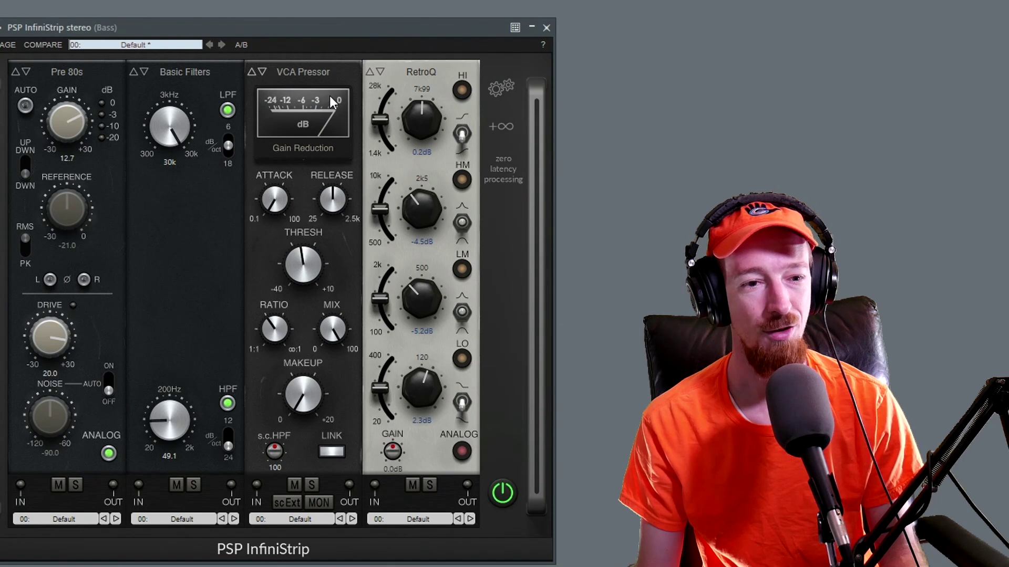
# Play the bass and examine the attack, release, threshold and ratio settings of the VCA Pressor.
pyautogui.moveTo(272, 203)
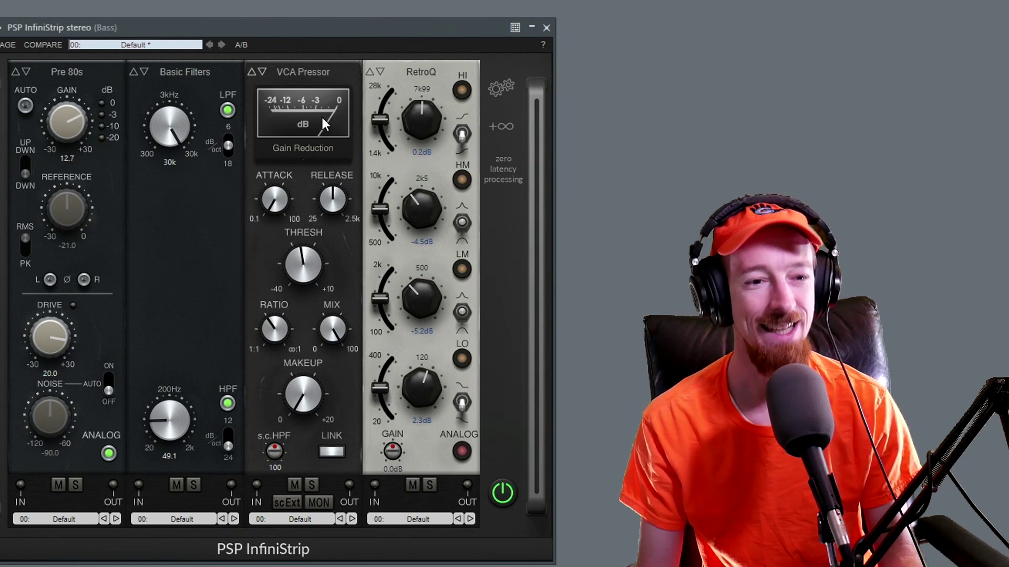
pyautogui.moveTo(301, 270)
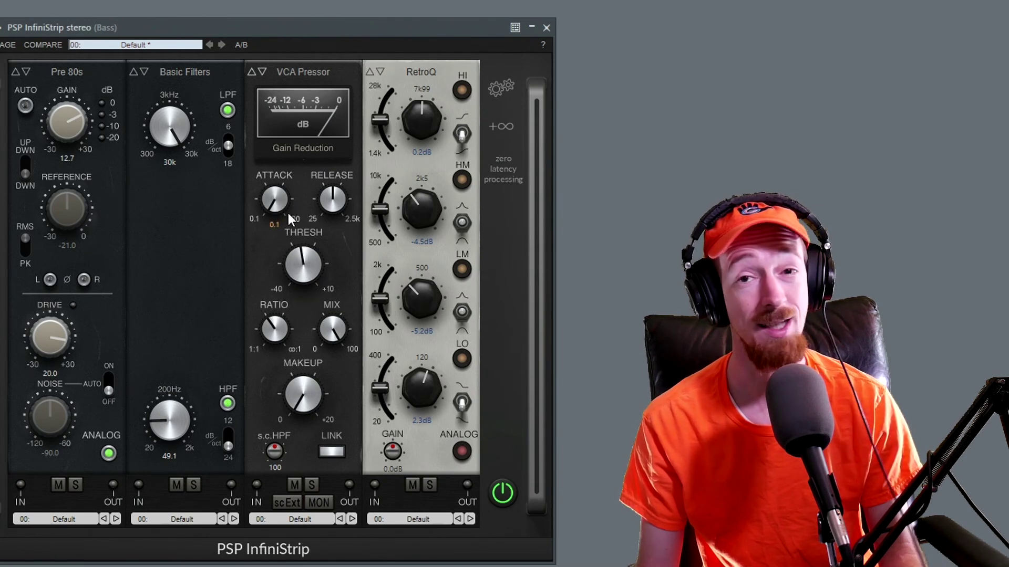
pyautogui.press('space')
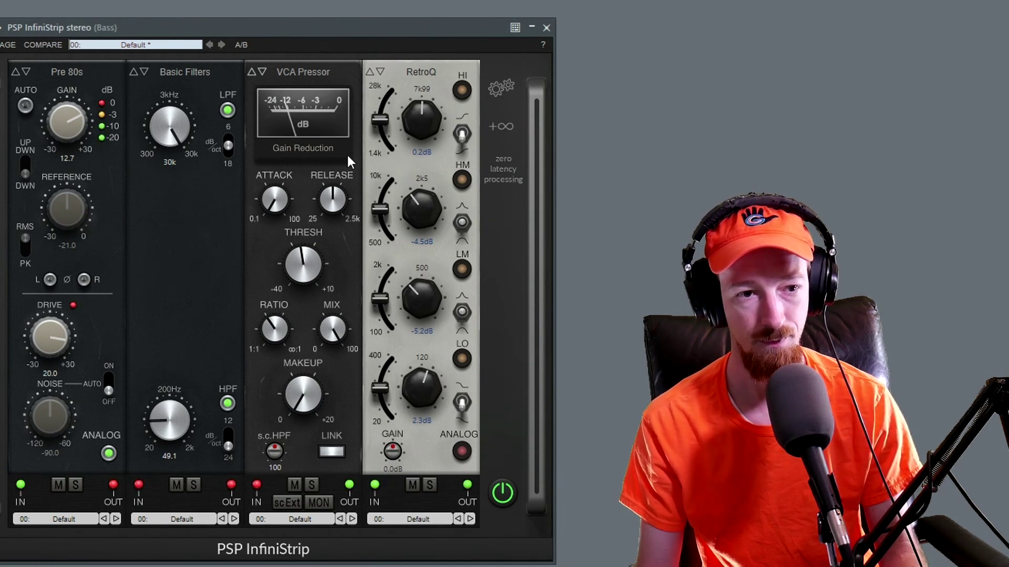
pyautogui.moveTo(331, 198)
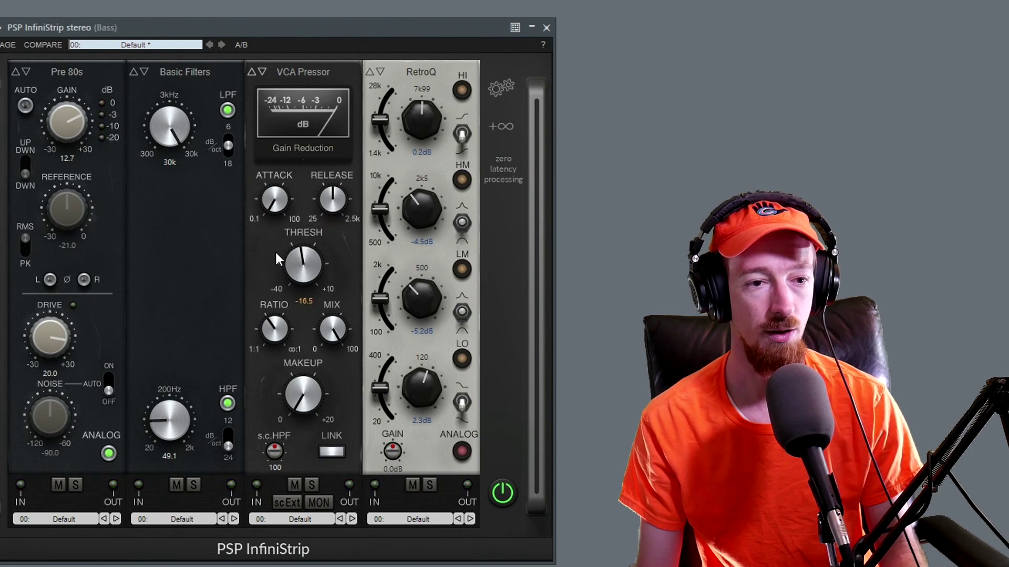
pyautogui.moveTo(264, 324)
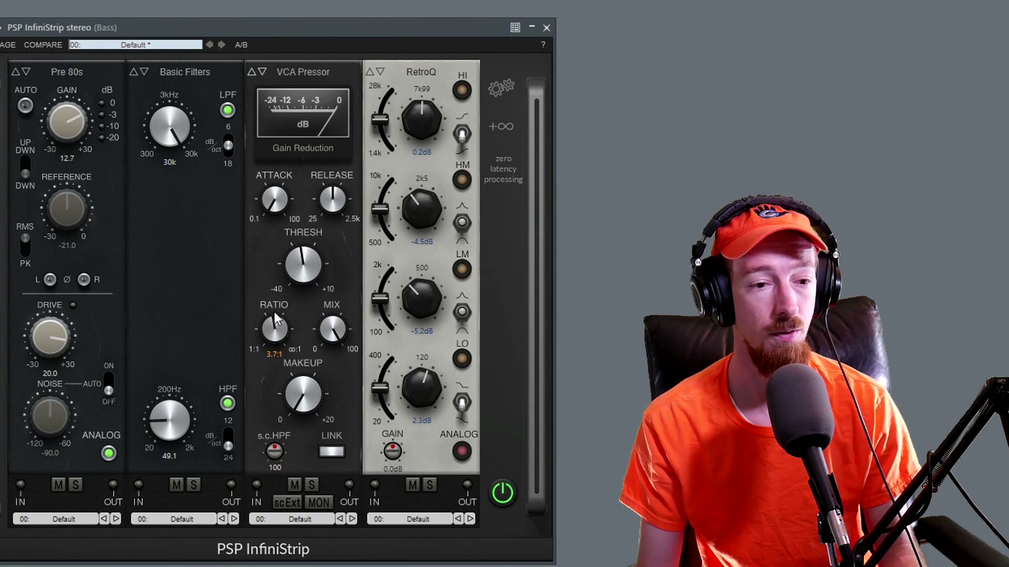
pyautogui.press('space')
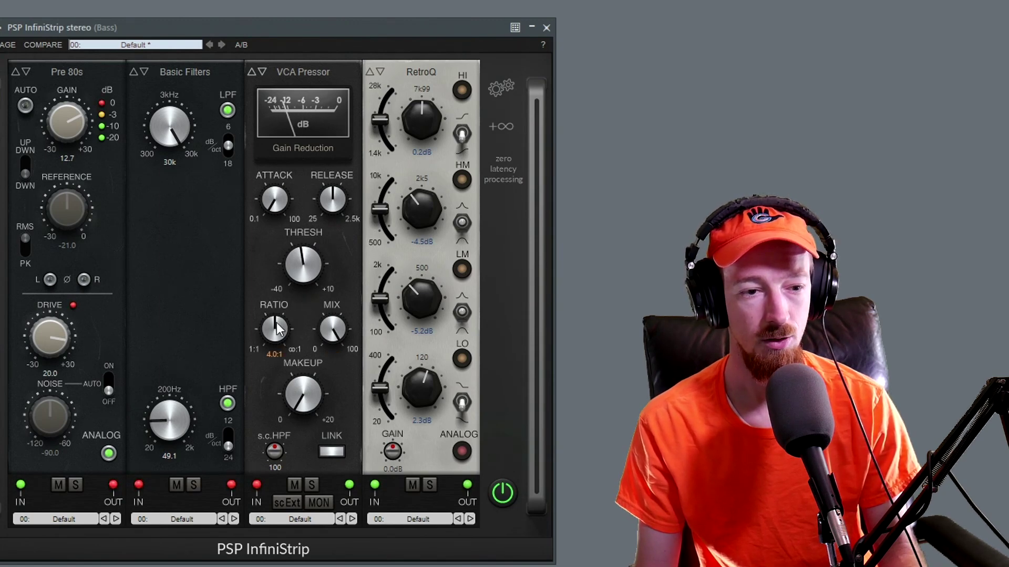
# Try a 4.0:1 ratio and a higher threshold on the bass VCA Pressor during playback, and undo the changes.
pyautogui.moveTo(285, 334); pyautogui.dragTo(276, 331)
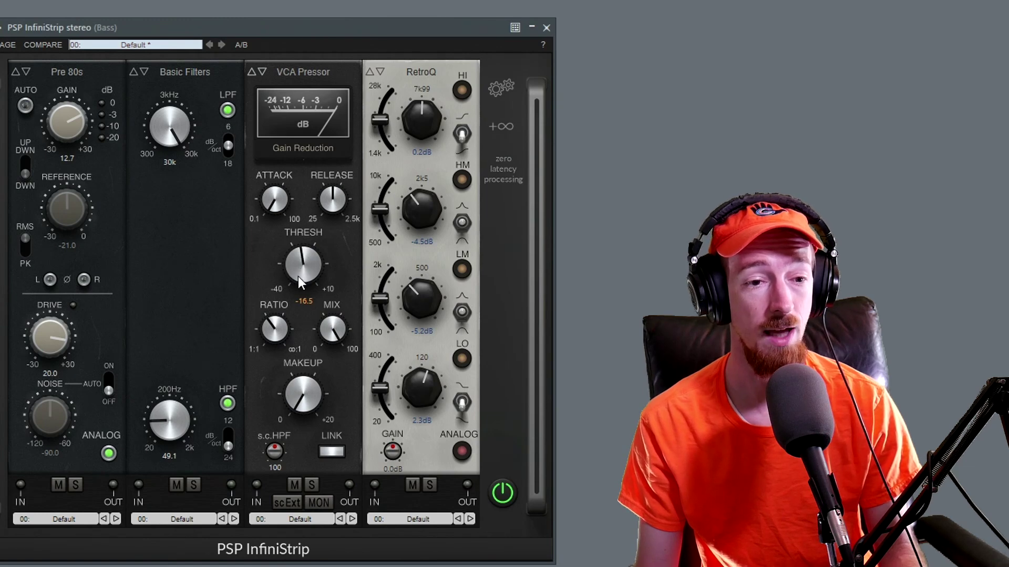
pyautogui.moveTo(304, 270); pyautogui.dragTo(300, 330)
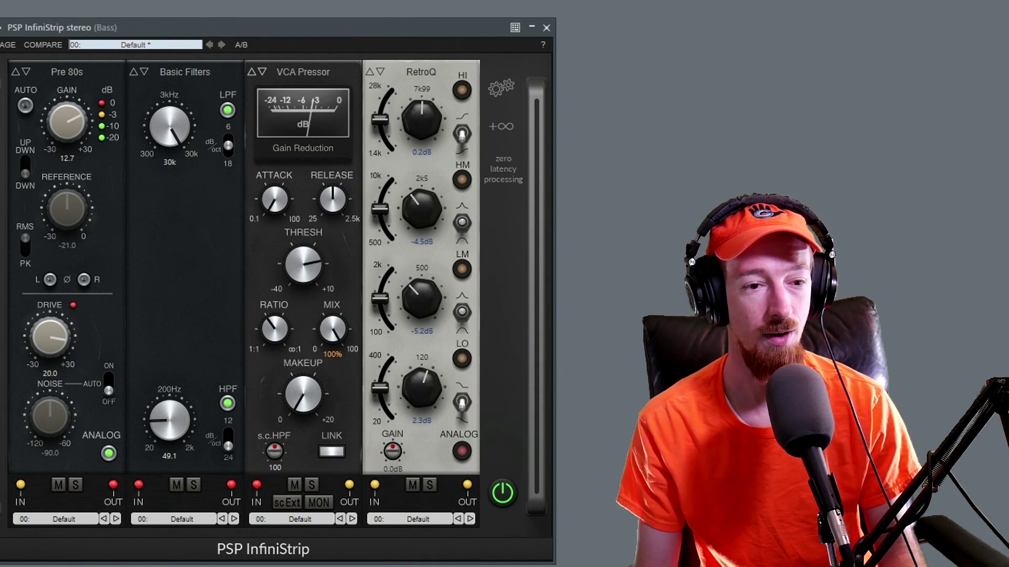
pyautogui.hotkey('ctrl', 'z')
pyautogui.hotkey('ctrl', 'z')
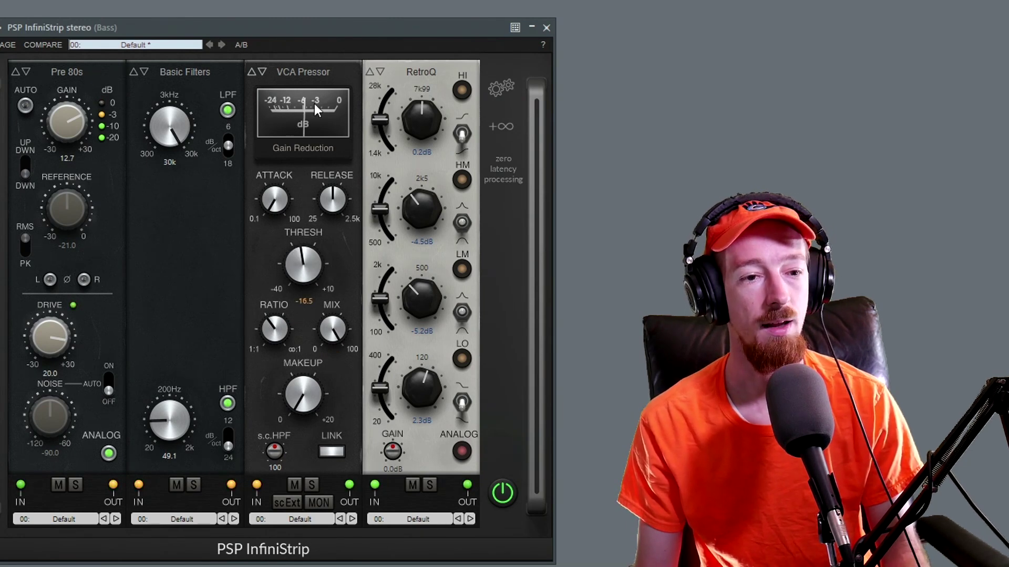
pyautogui.press('space')
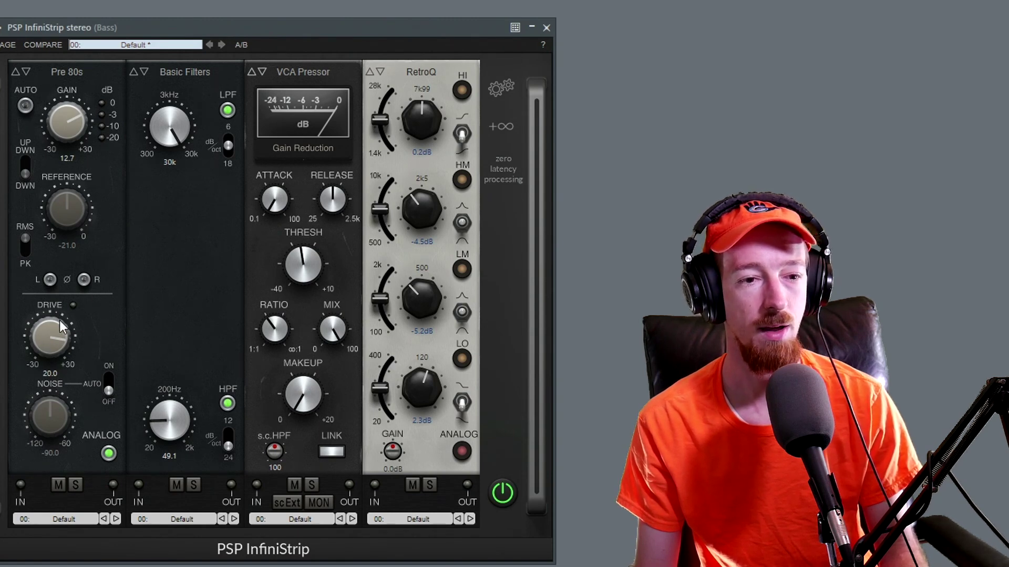
# Mute and unmute the RetroQ module during playback to compare the bass with and without its equalization.
pyautogui.moveTo(323, 235)
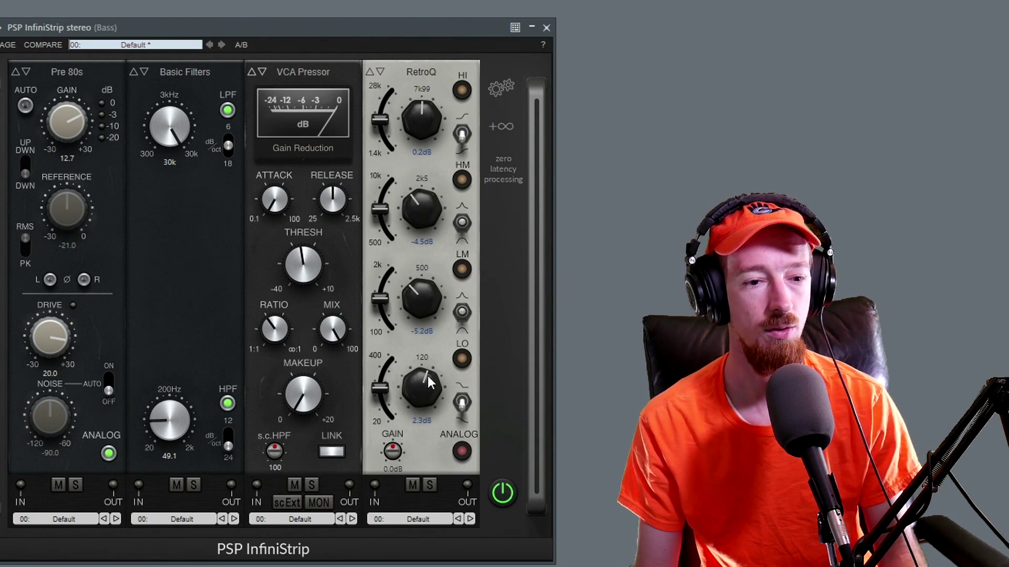
pyautogui.press('space')
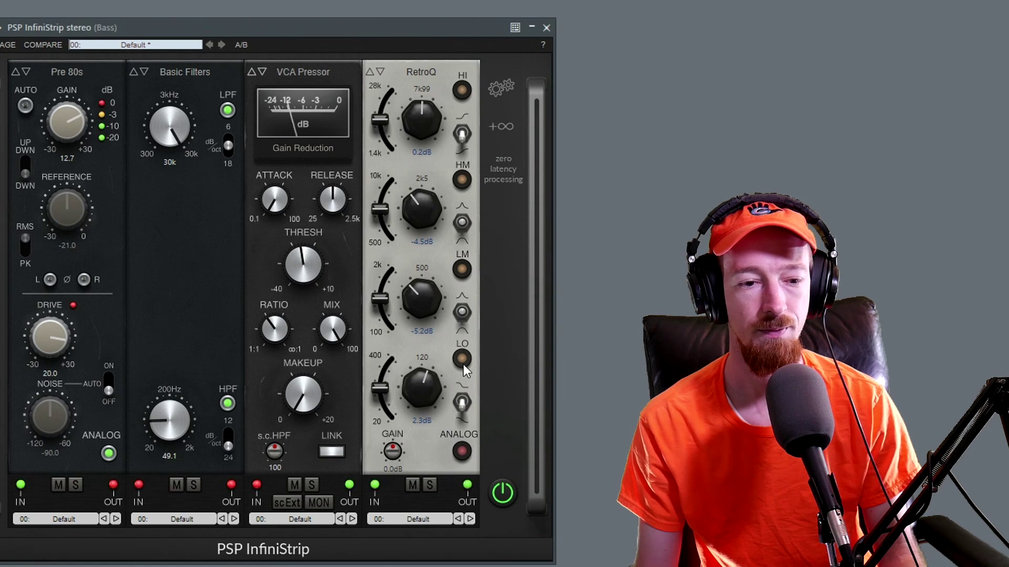
pyautogui.click(412, 484)
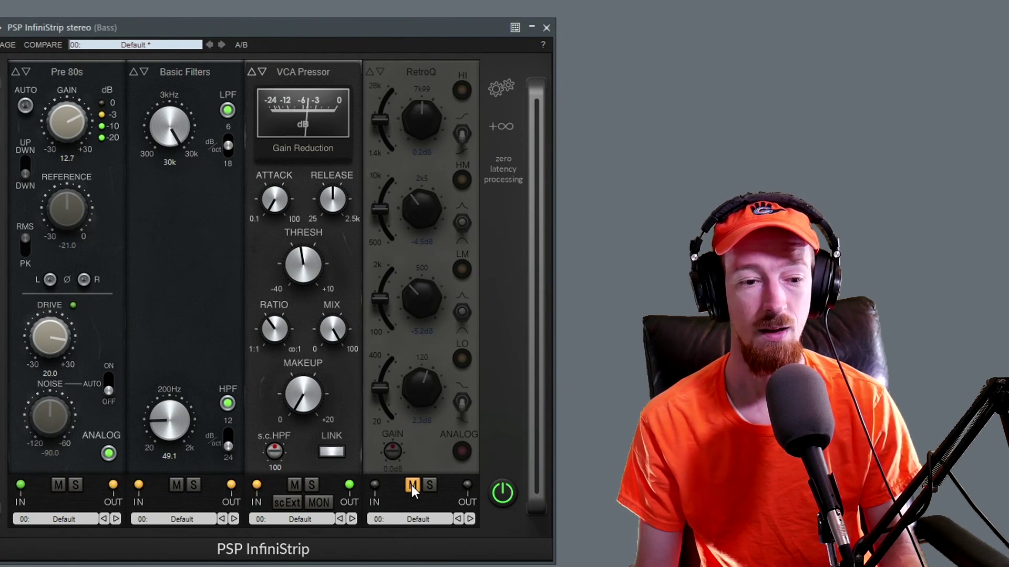
pyautogui.click(412, 484)
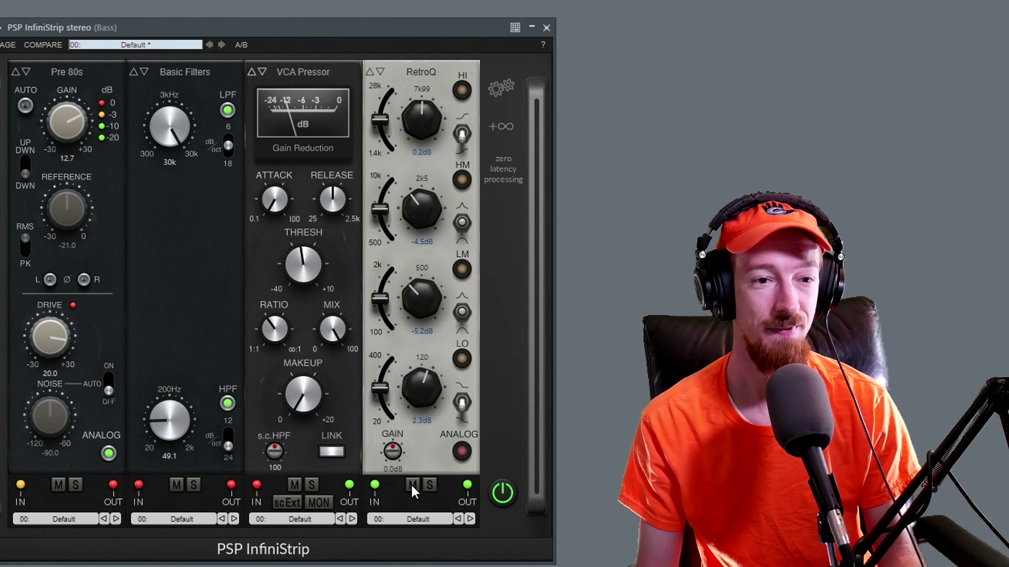
pyautogui.press('space')
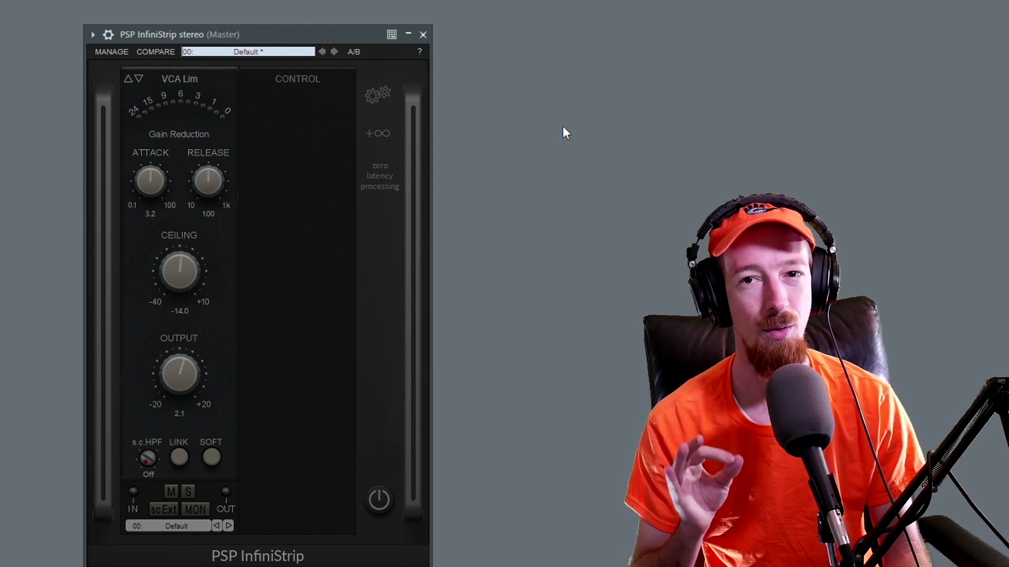
# Enable the Master track's InfiniStrip and view the limiter types available for its VCA Lim module.
pyautogui.click(379, 494)
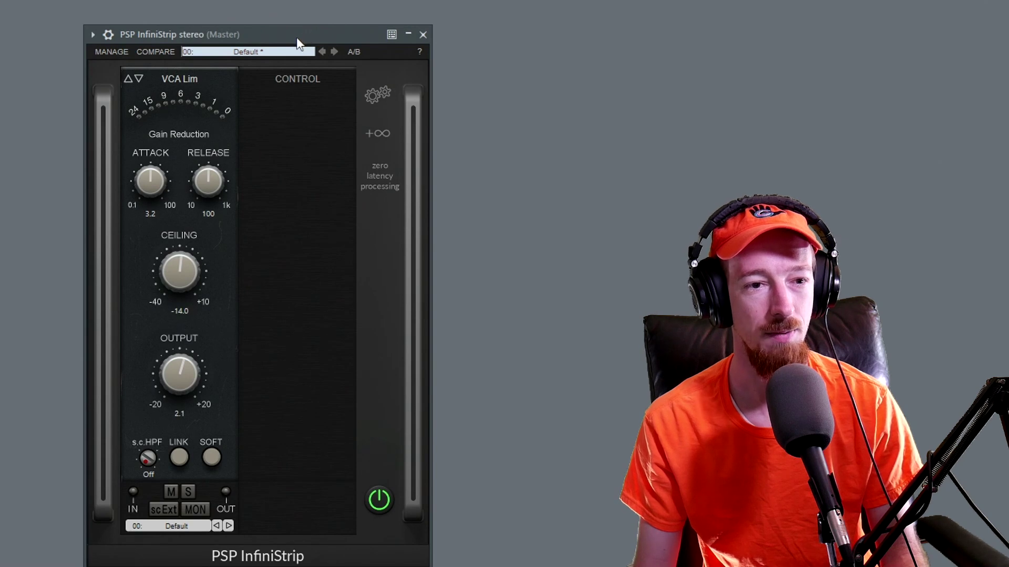
pyautogui.click(175, 78)
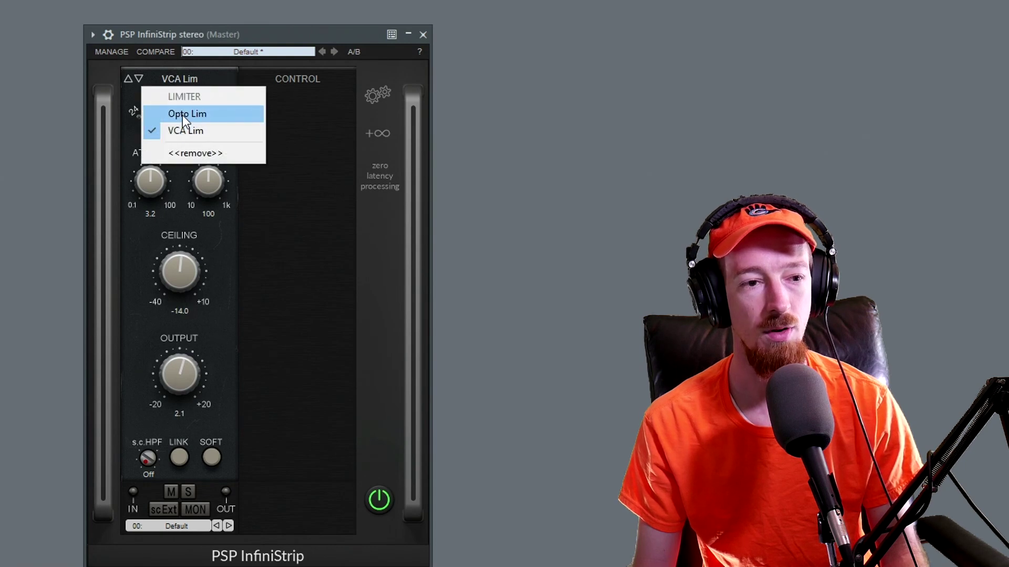
pyautogui.click(295, 34)
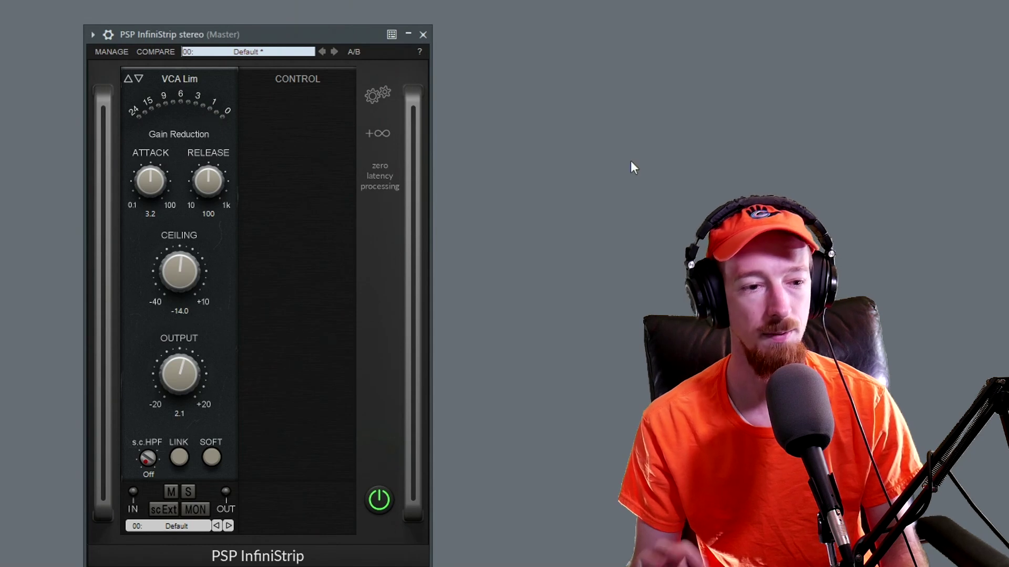
# Play the full mix and compare it with the master strip bypassed and active, leaving the strip enabled.
pyautogui.press('space')
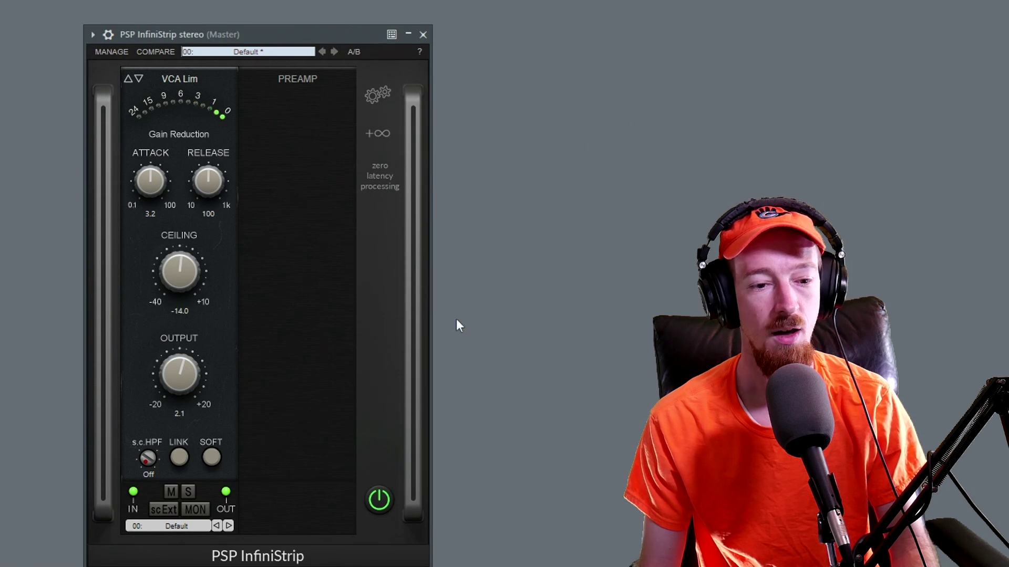
pyautogui.click(379, 499)
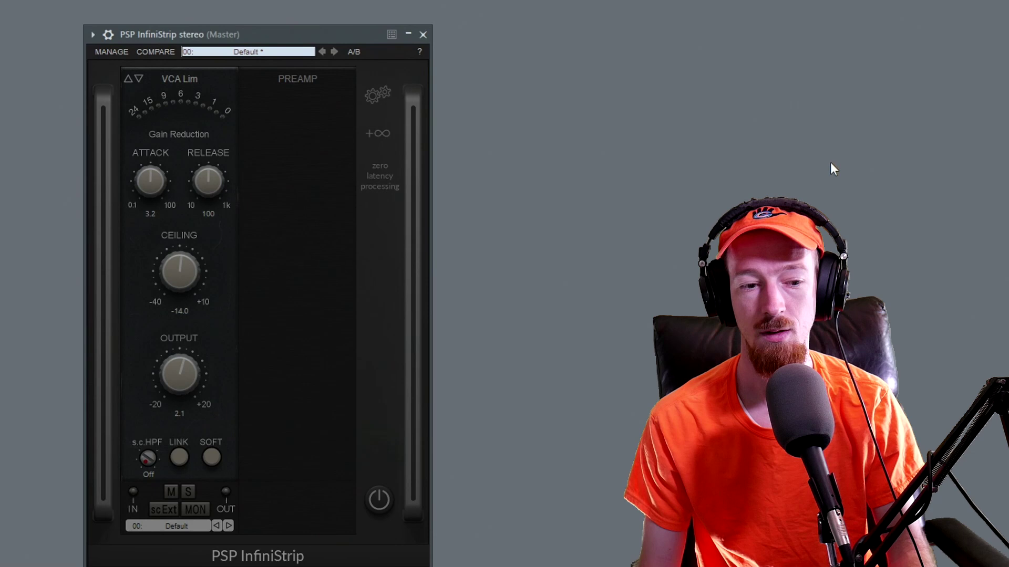
pyautogui.click(380, 499)
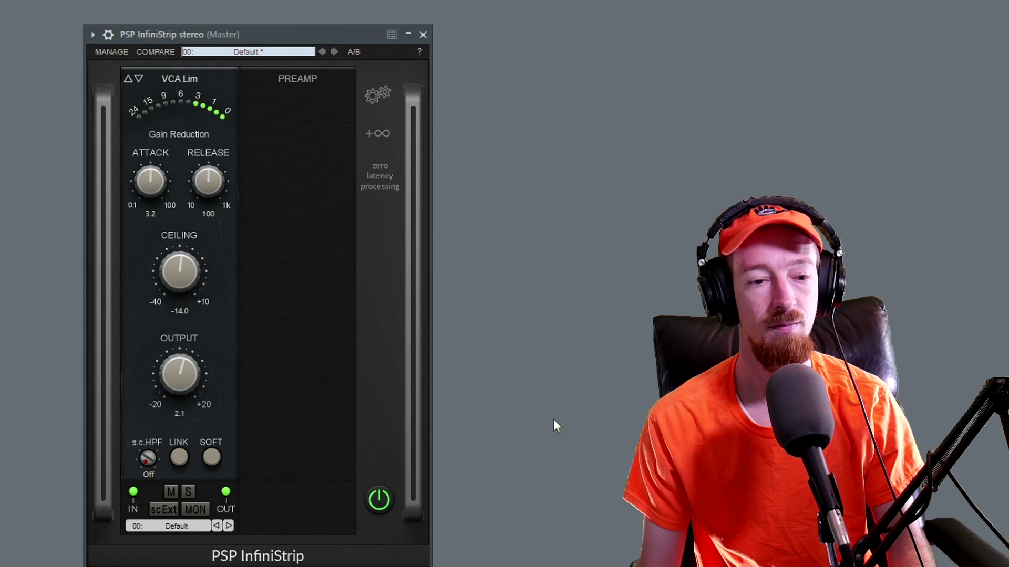
pyautogui.click(380, 501)
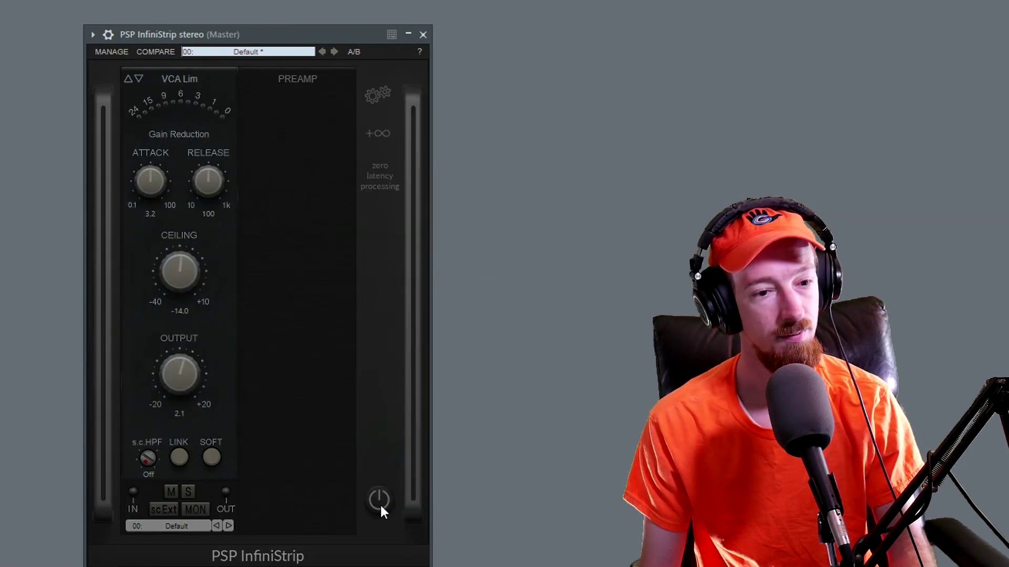
pyautogui.click(380, 506)
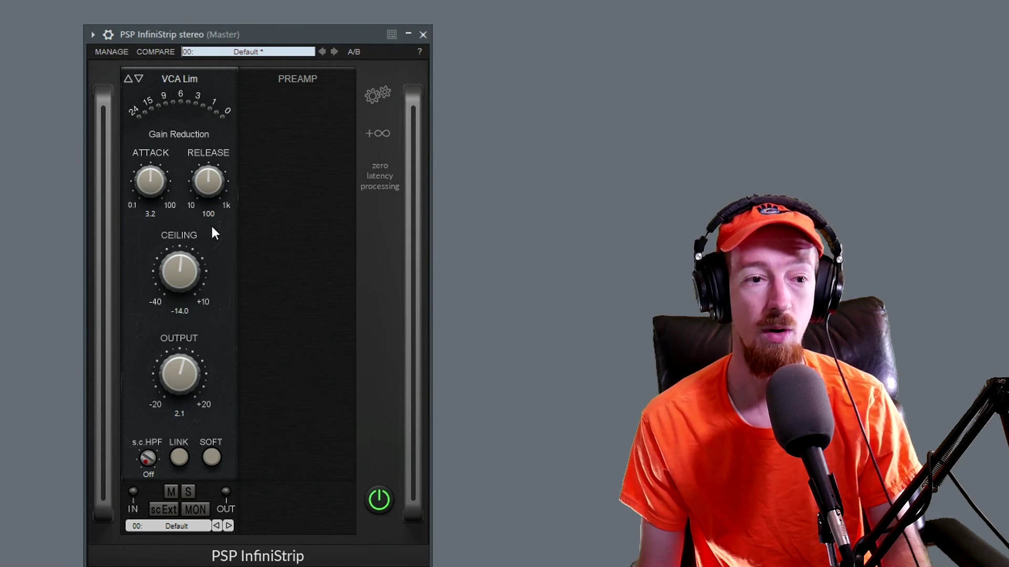
# Switch the master limiter to Opto Lim and compare it with VCA Lim during playback, settling on VCA Lim.
pyautogui.click(180, 79)
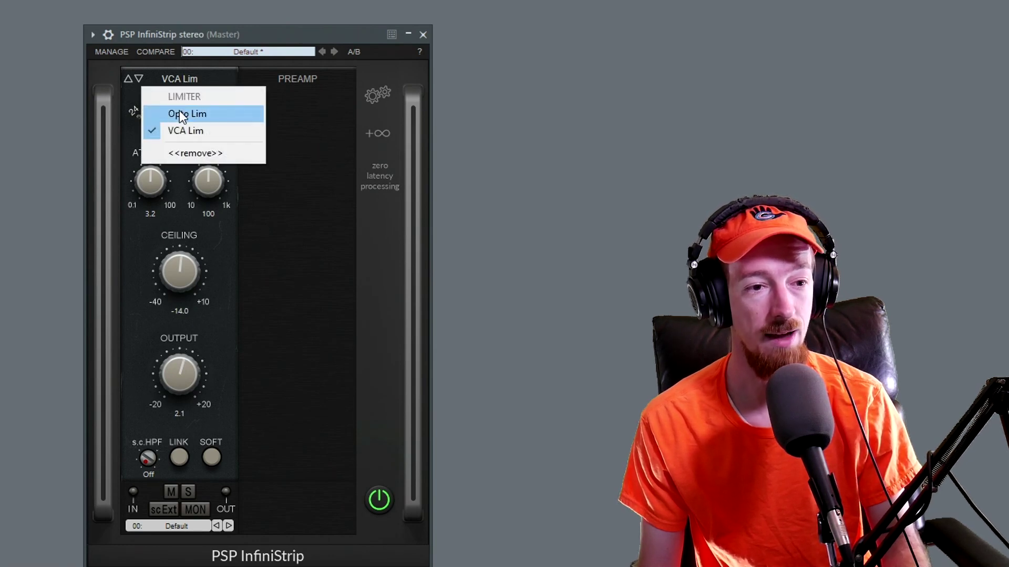
pyautogui.click(178, 112)
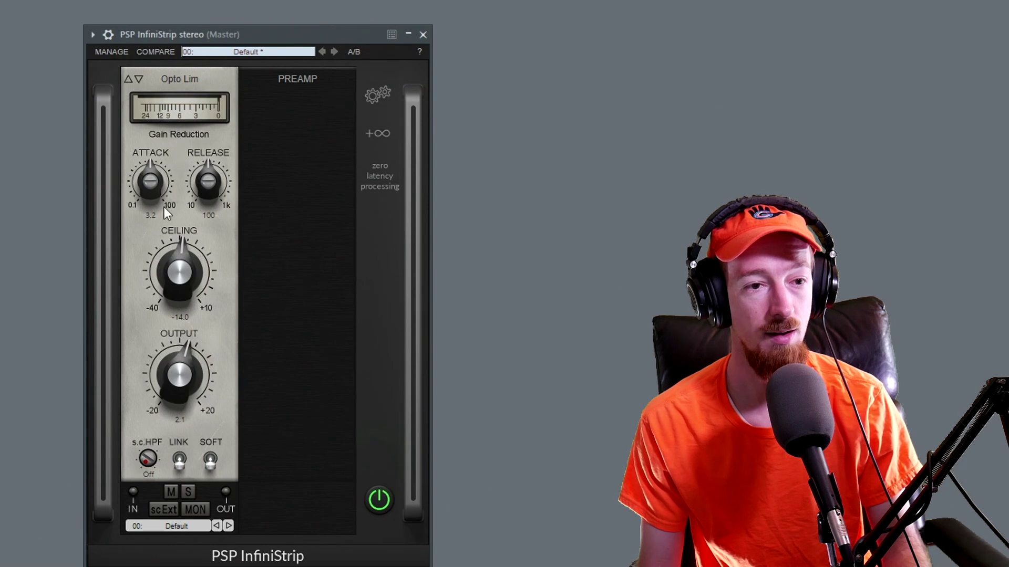
pyautogui.press('space')
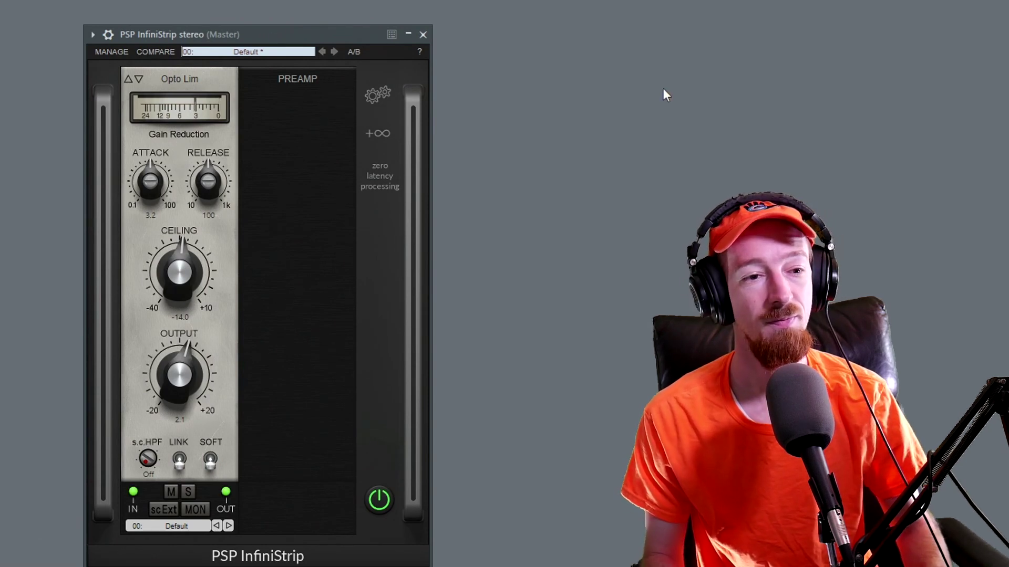
pyautogui.click(138, 79)
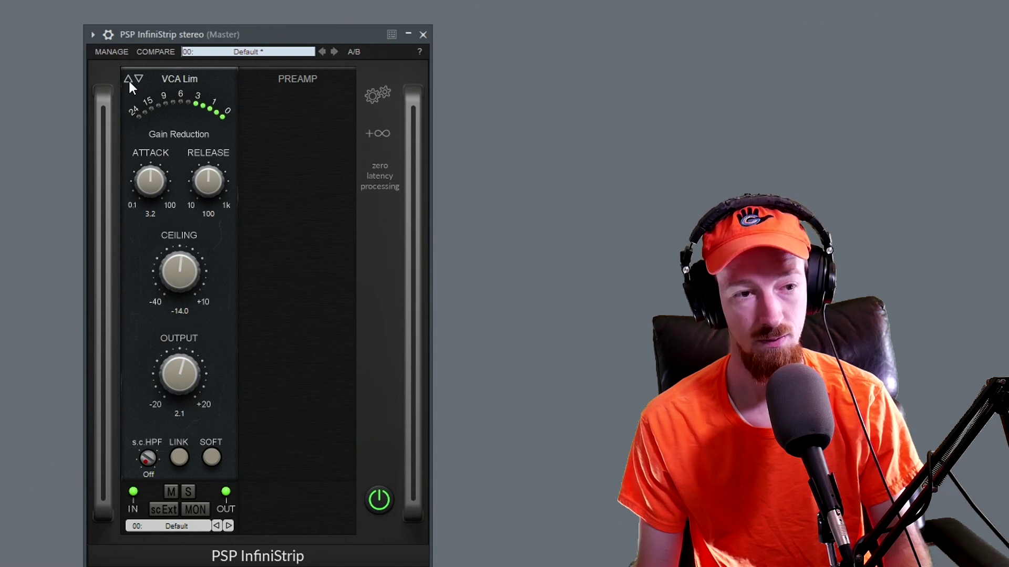
pyautogui.click(129, 78)
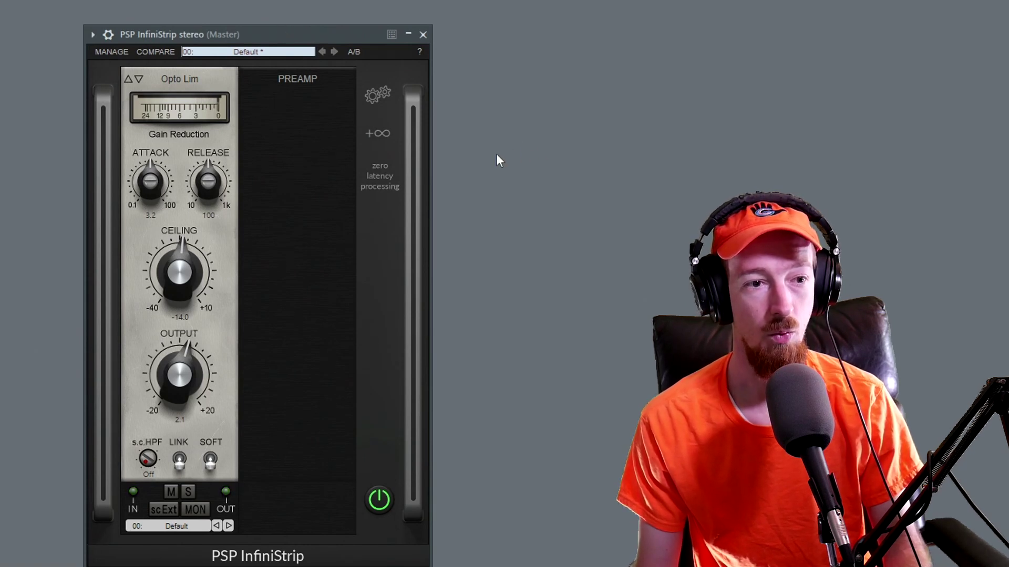
pyautogui.click(138, 78)
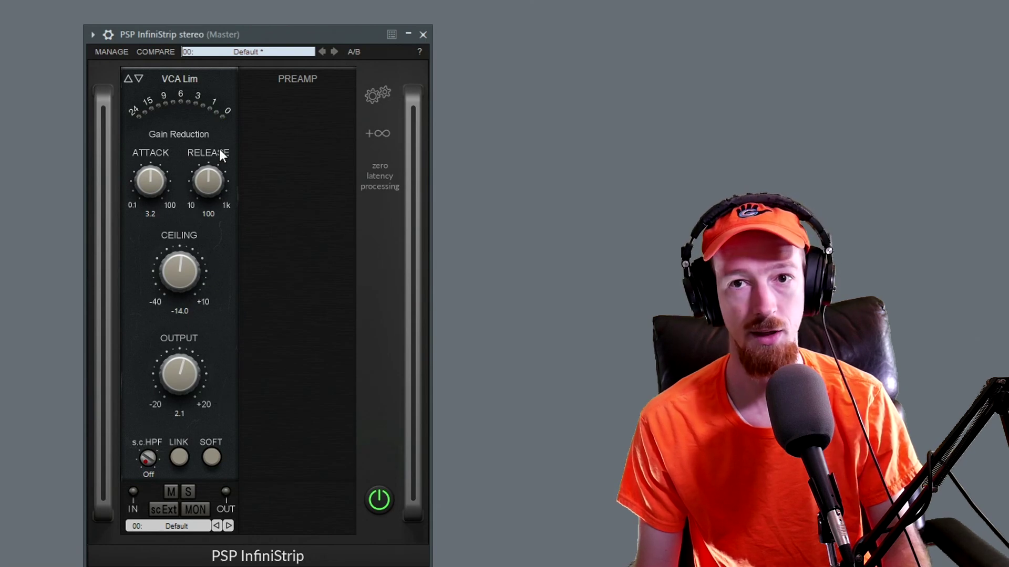
pyautogui.click(184, 78)
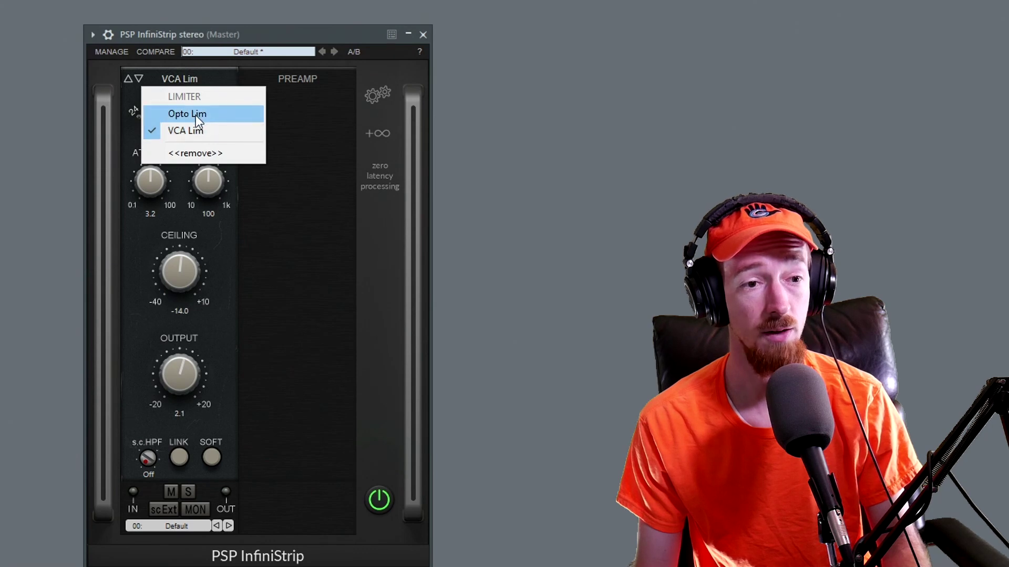
pyautogui.click(266, 219)
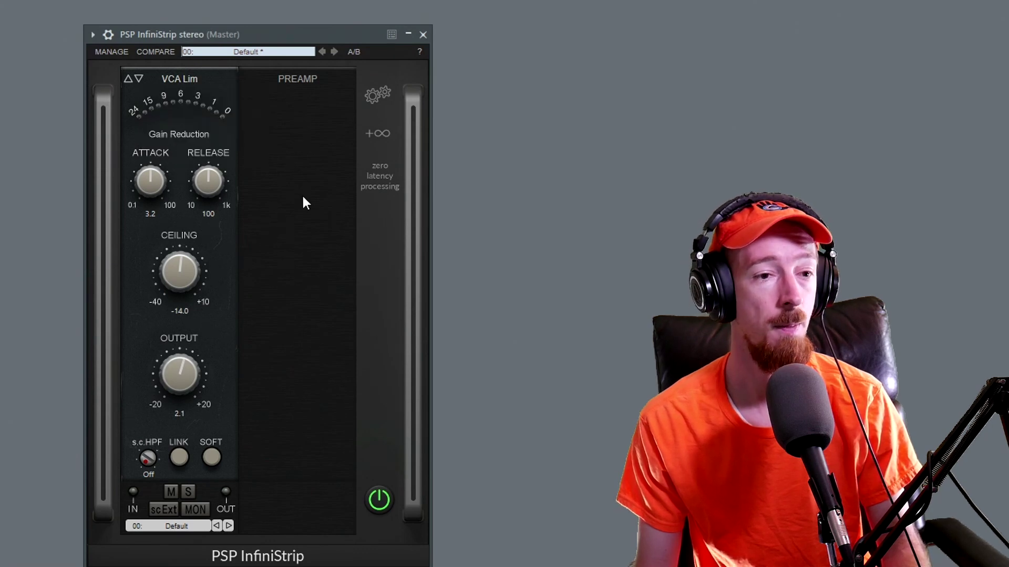